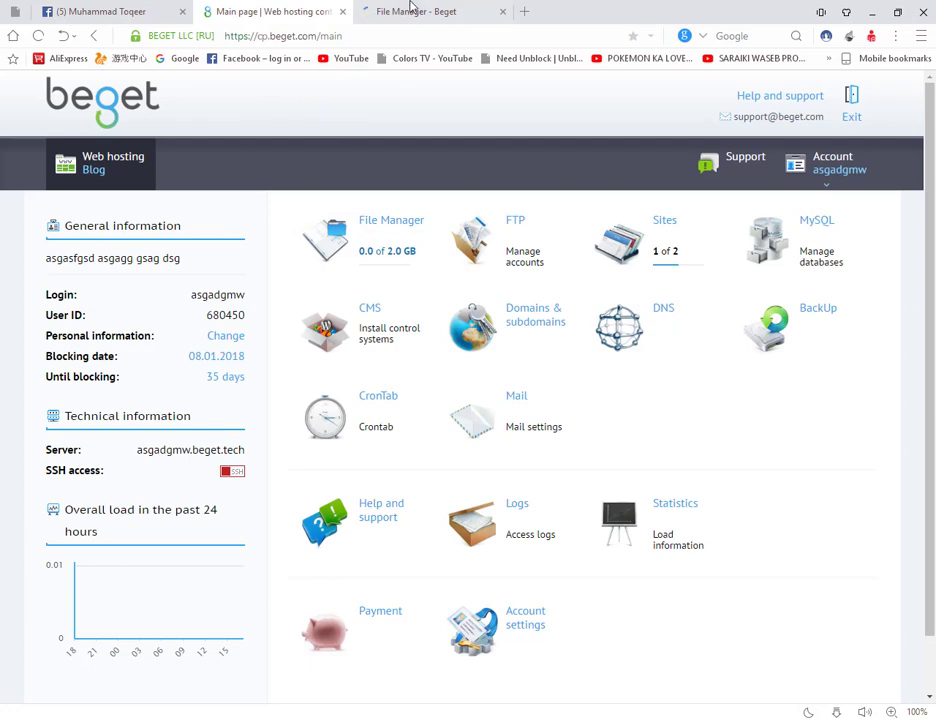
Step: Switch to the File Manager - Beget browser tab
{"action": "left_click", "coordinate": [412, 10]}
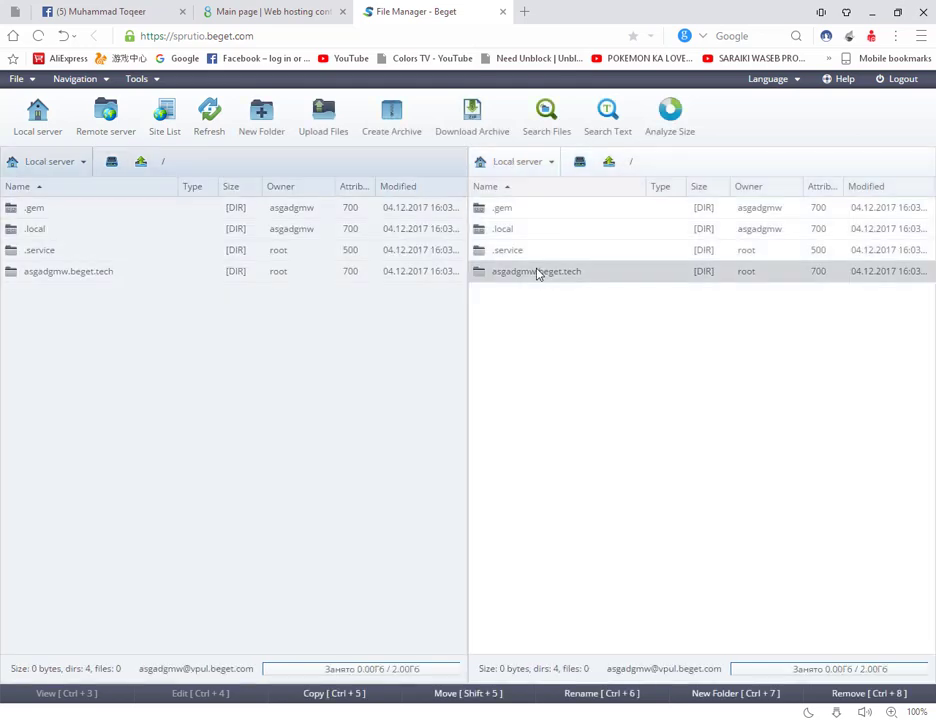
Step: Upload 'toqeer cokis bot.rar' from the Desktop into asgadgmw.beget.tech/public_html
{"action": "double_click", "coordinate": [537, 274]}
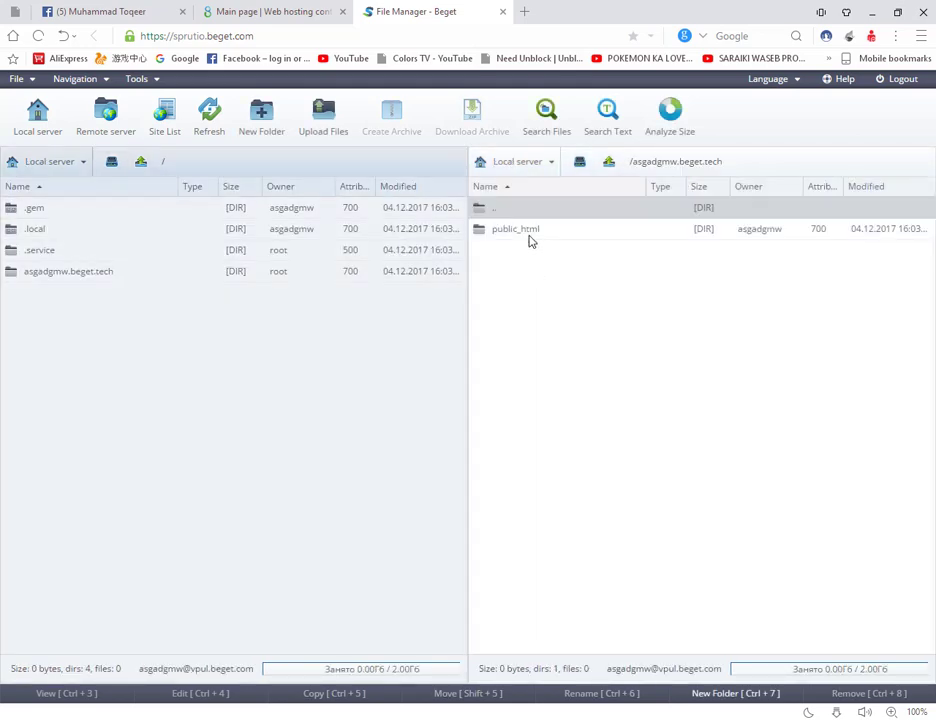
{"action": "double_click", "coordinate": [530, 228]}
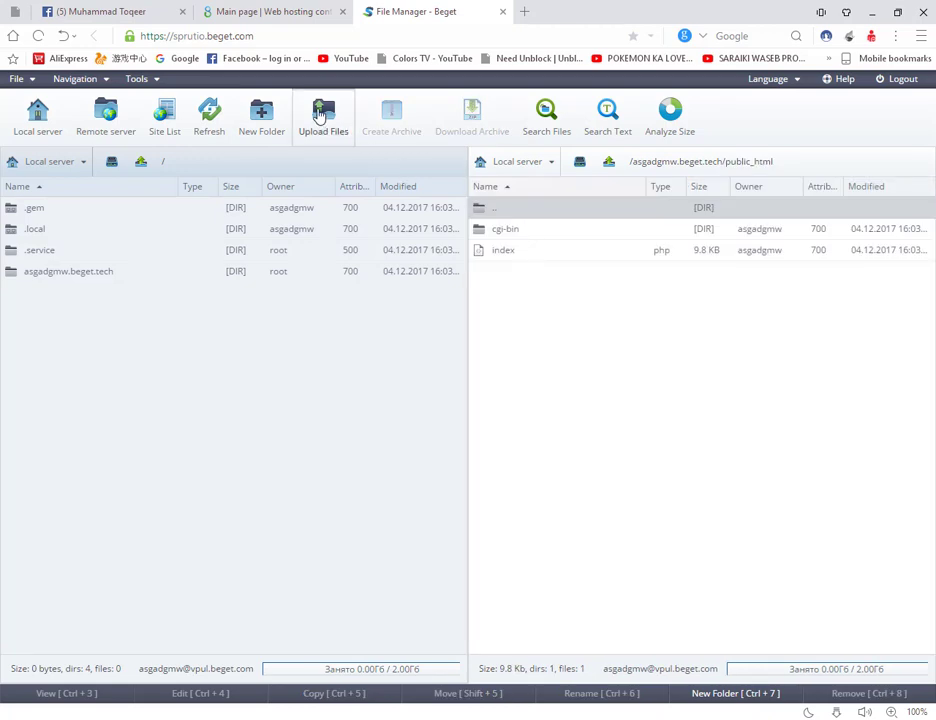
{"action": "left_click", "coordinate": [320, 116]}
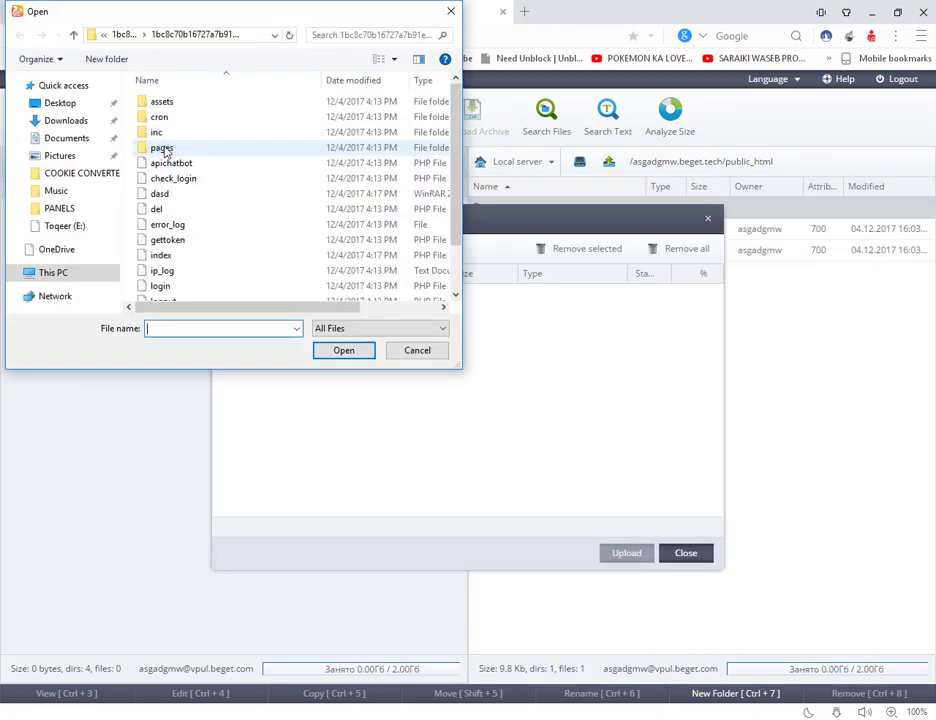
{"action": "left_click", "coordinate": [59, 128]}
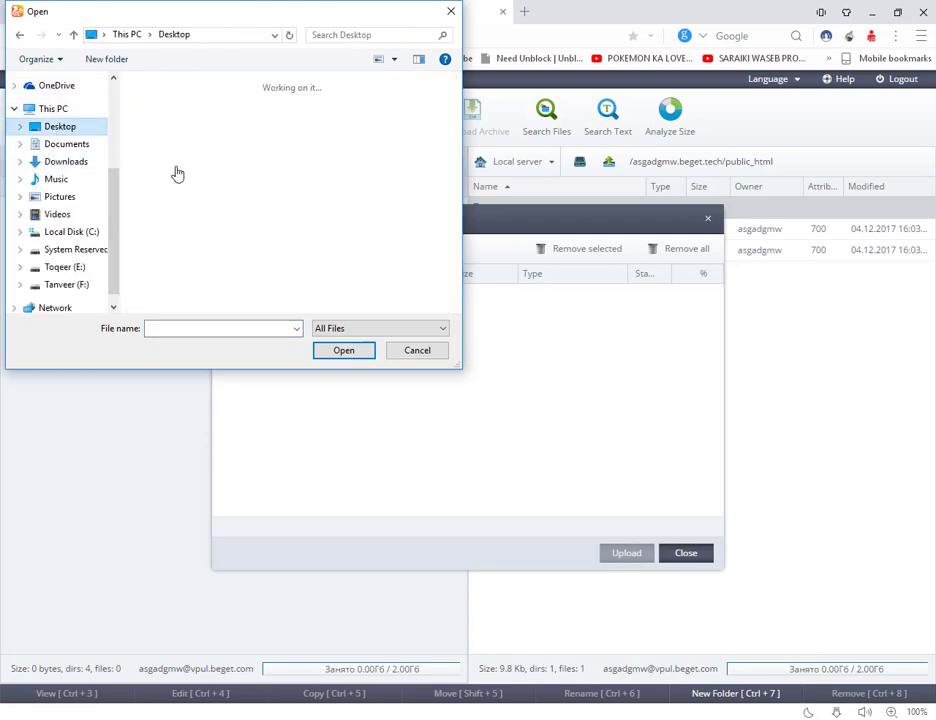
{"action": "scroll", "coordinate": [230, 200], "scroll_direction": "down", "scroll_amount": 8}
{"action": "scroll", "coordinate": [230, 195], "scroll_direction": "up", "scroll_amount": 3}
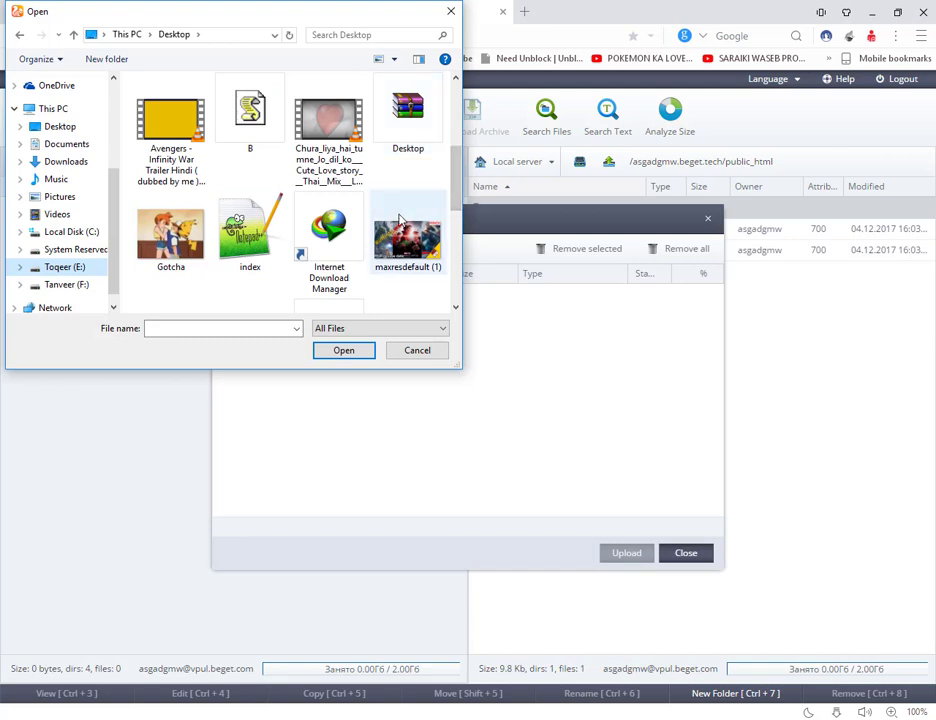
{"action": "scroll", "coordinate": [400, 200], "scroll_direction": "down", "scroll_amount": 3}
{"action": "left_click", "coordinate": [171, 185]}
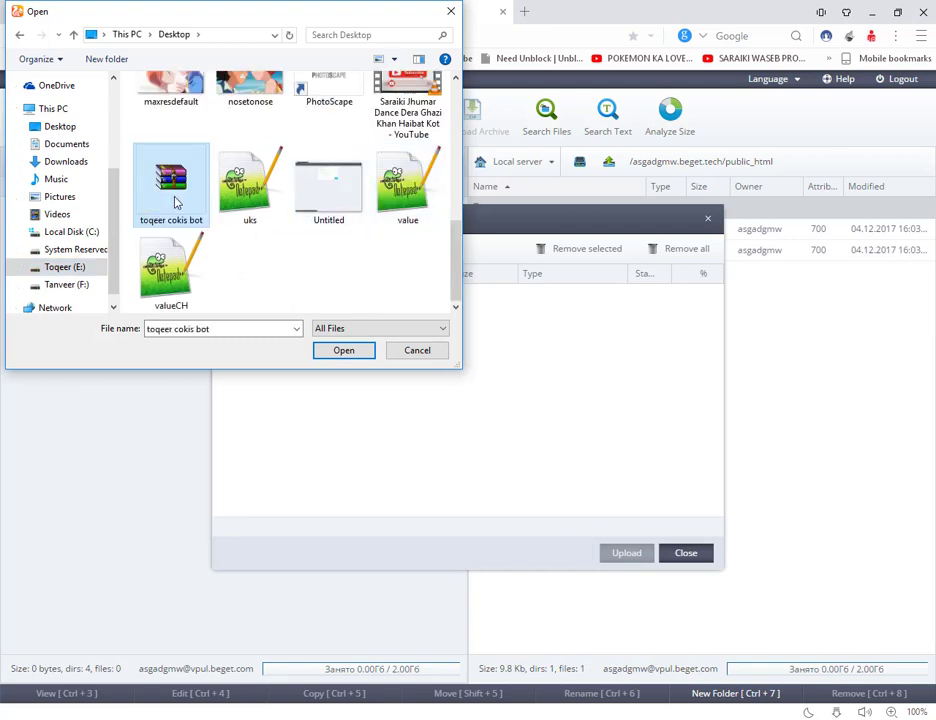
{"action": "double_click", "coordinate": [173, 203]}
{"action": "left_click", "coordinate": [621, 557]}
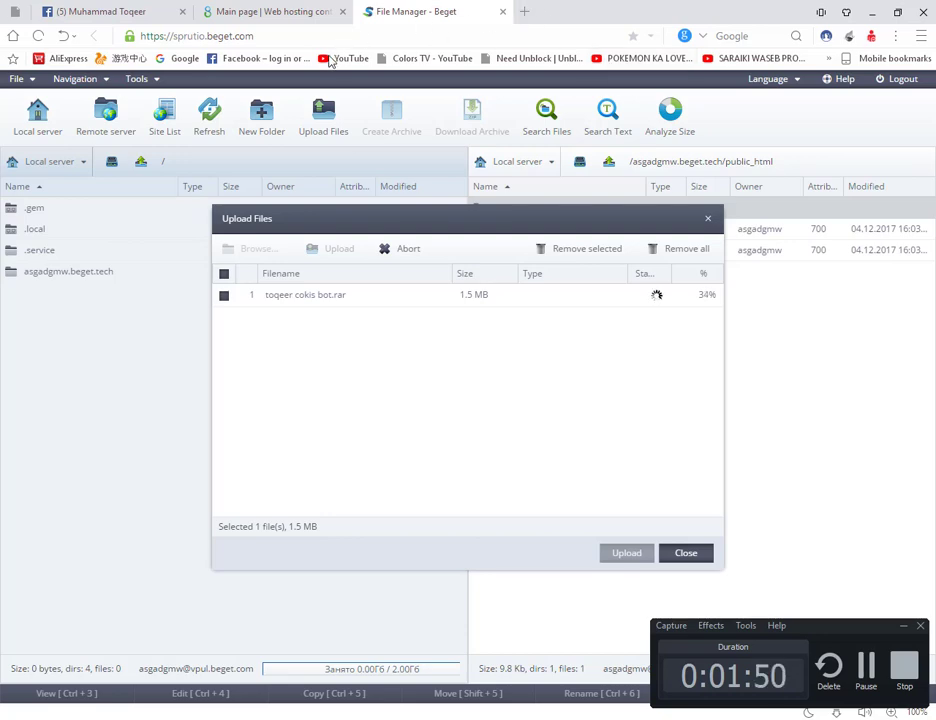
Step: Open YouTube from the bookmark in a new tab while the upload continues
{"action": "left_click", "coordinate": [332, 61]}
{"action": "left_click", "coordinate": [418, 8]}
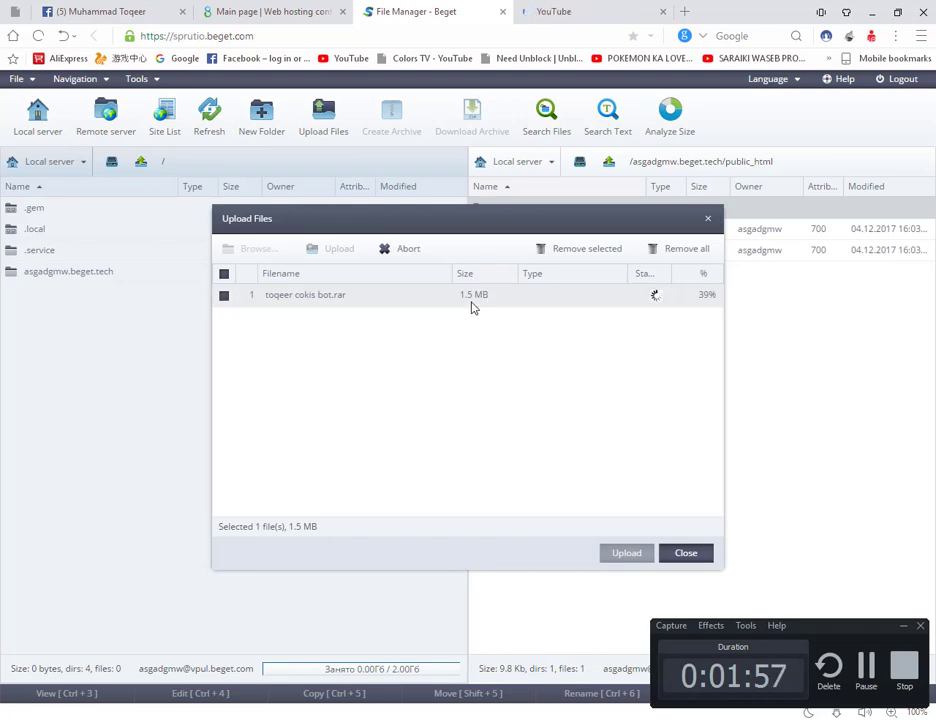
{"action": "left_click", "coordinate": [566, 14]}
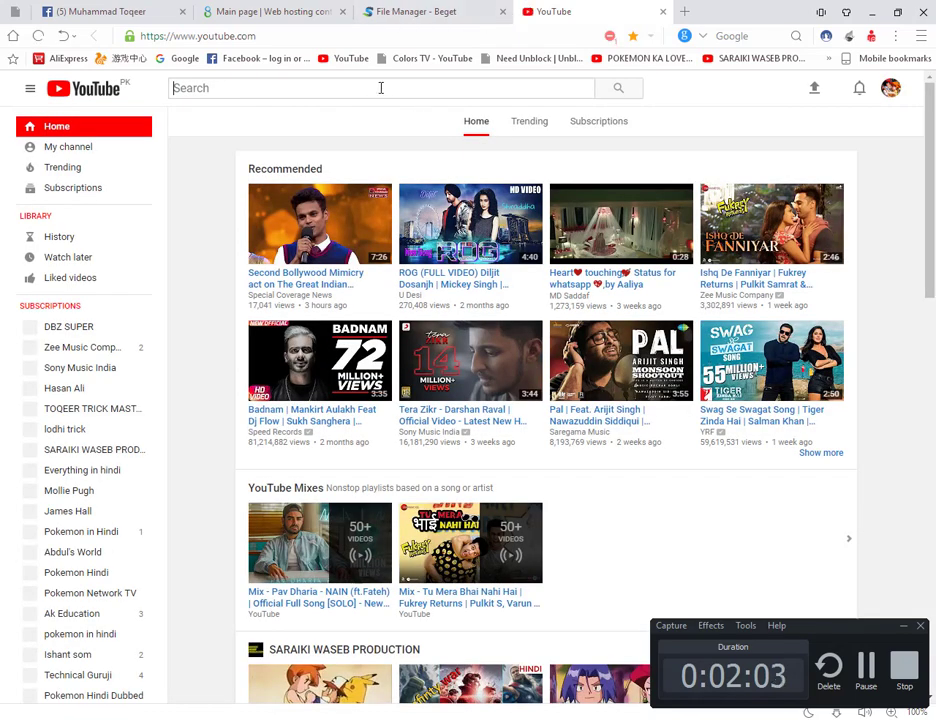
Step: Search YouTube for 'toqeer trick mas' and open the TOQEER TRICK MASTER channel
{"action": "type", "text": "toqeer tric"}
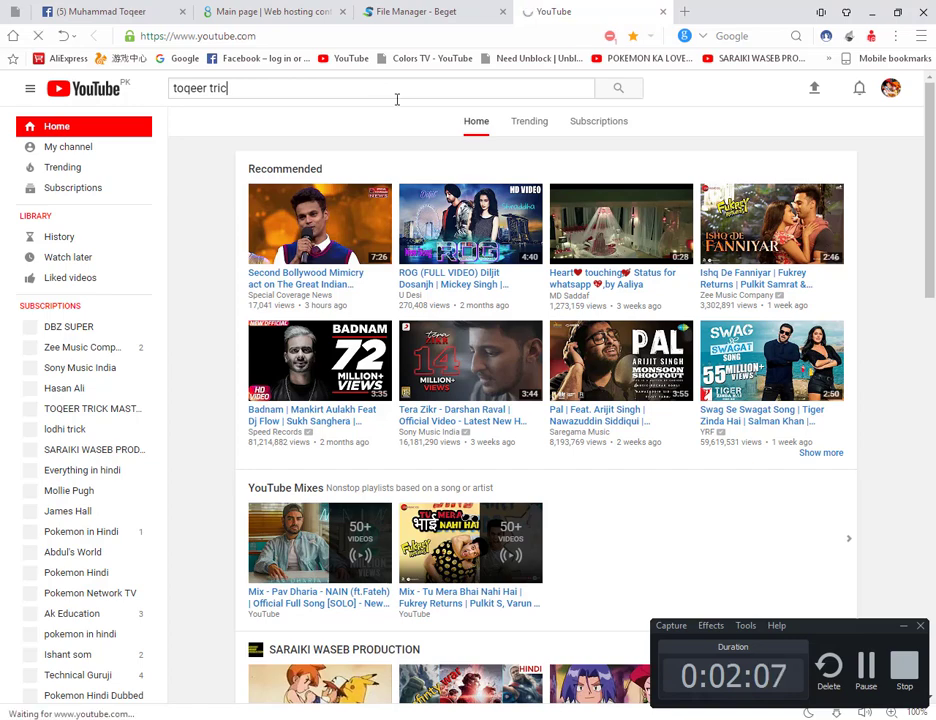
{"action": "type", "text": "k mas"}
{"action": "left_click", "coordinate": [432, 10]}
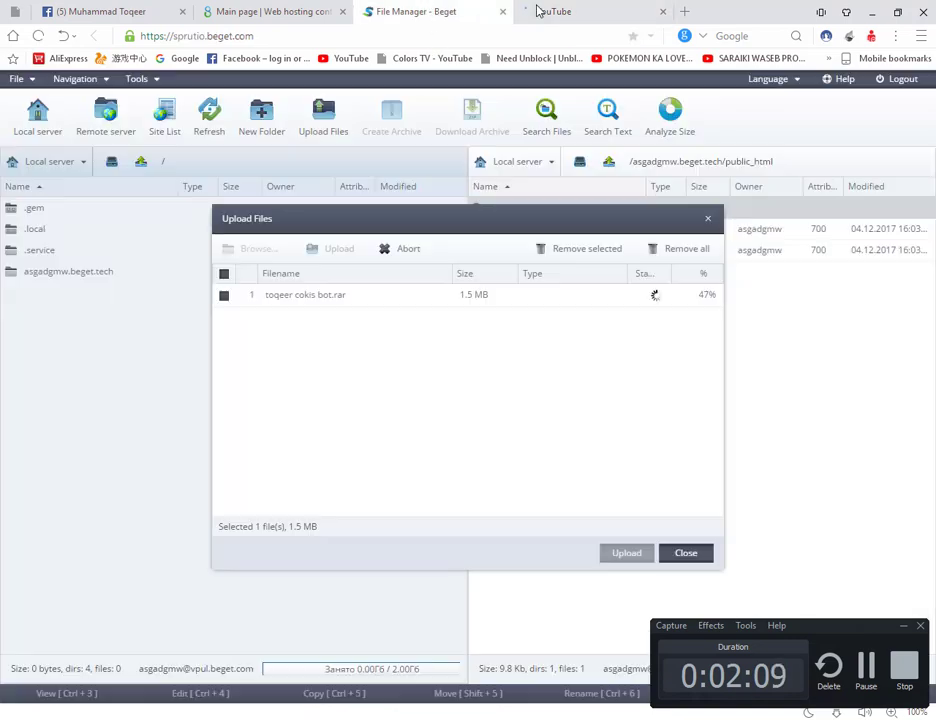
{"action": "left_click", "coordinate": [901, 628]}
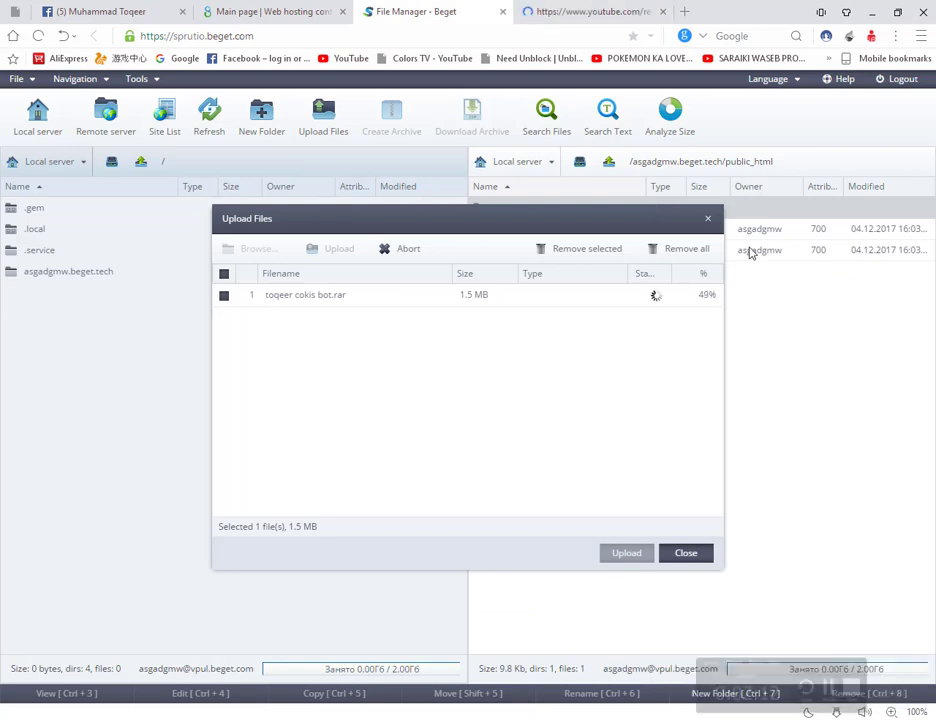
{"action": "left_click", "coordinate": [597, 8]}
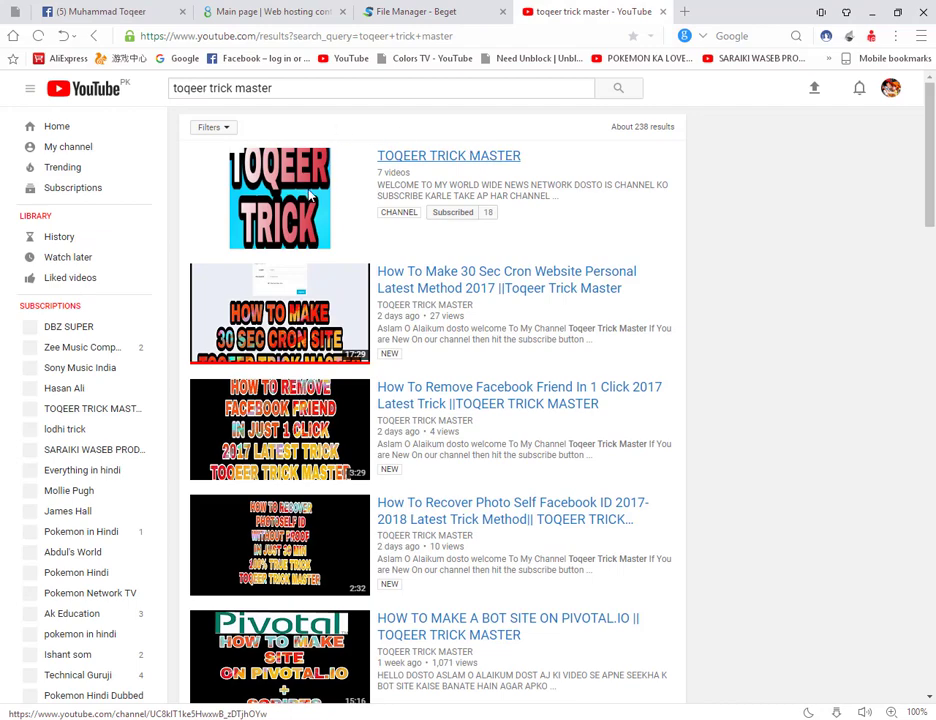
{"action": "left_click", "coordinate": [232, 152]}
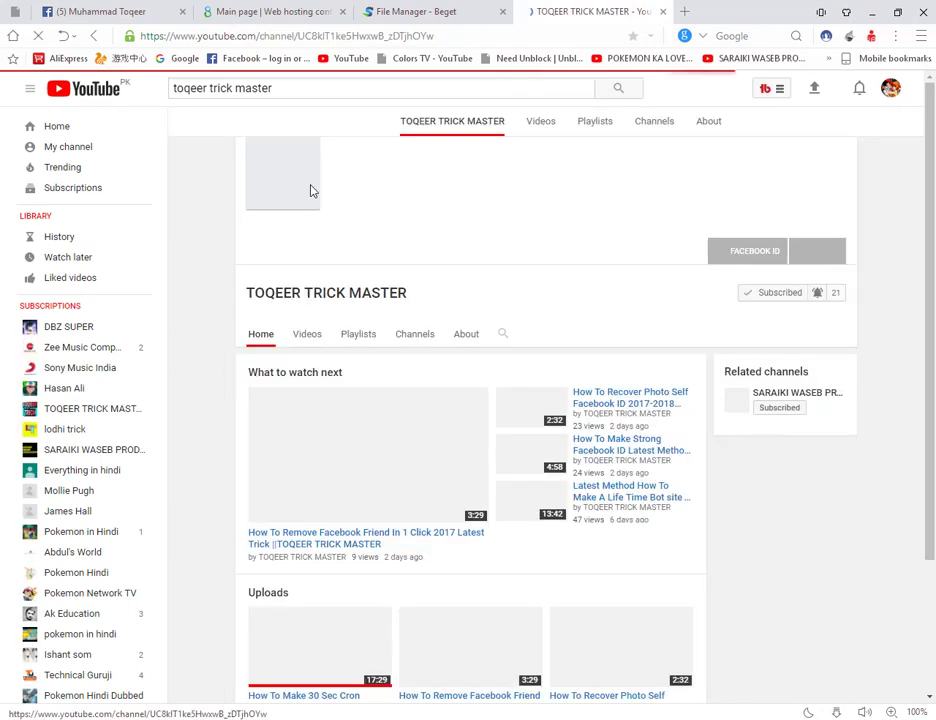
Step: Show the channel's Videos list, then return to the finished upload in File Manager
{"action": "left_click", "coordinate": [302, 305]}
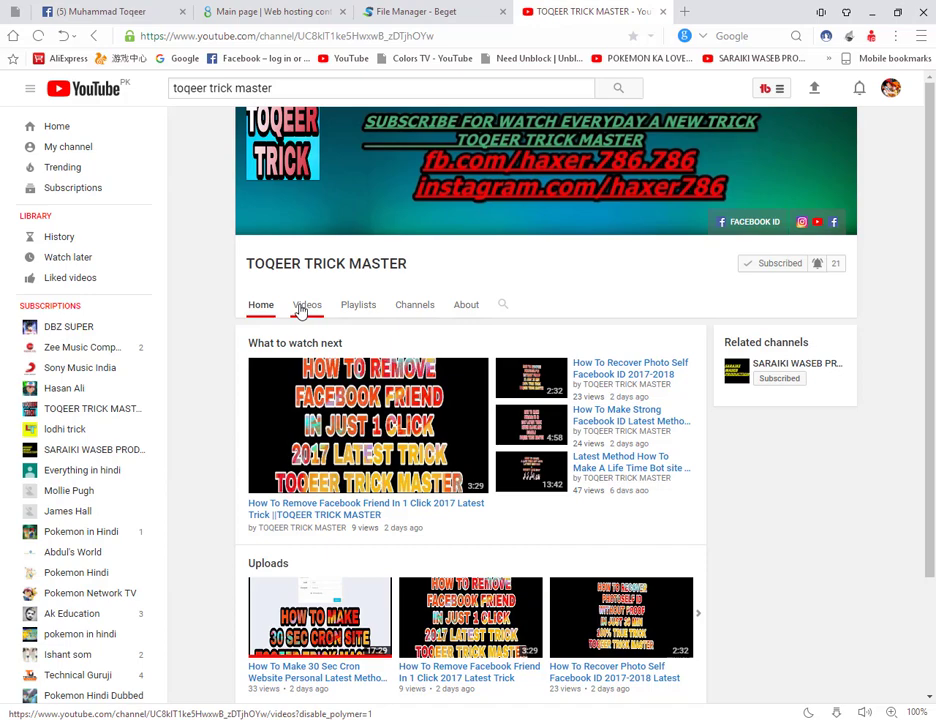
{"action": "left_click", "coordinate": [303, 306]}
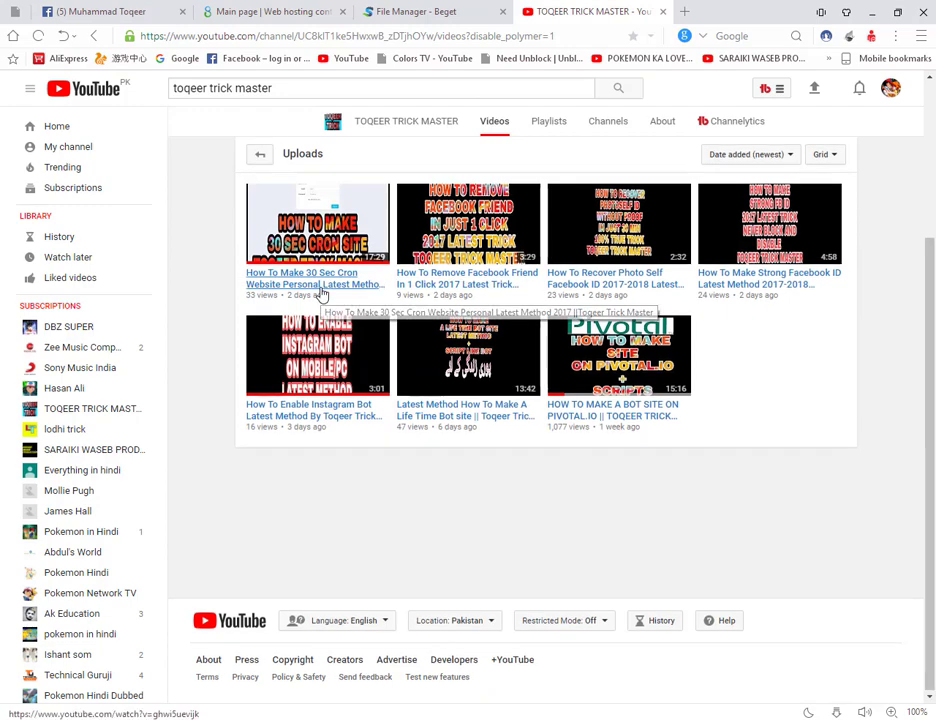
{"action": "scroll", "coordinate": [382, 288], "scroll_direction": "up", "scroll_amount": 2}
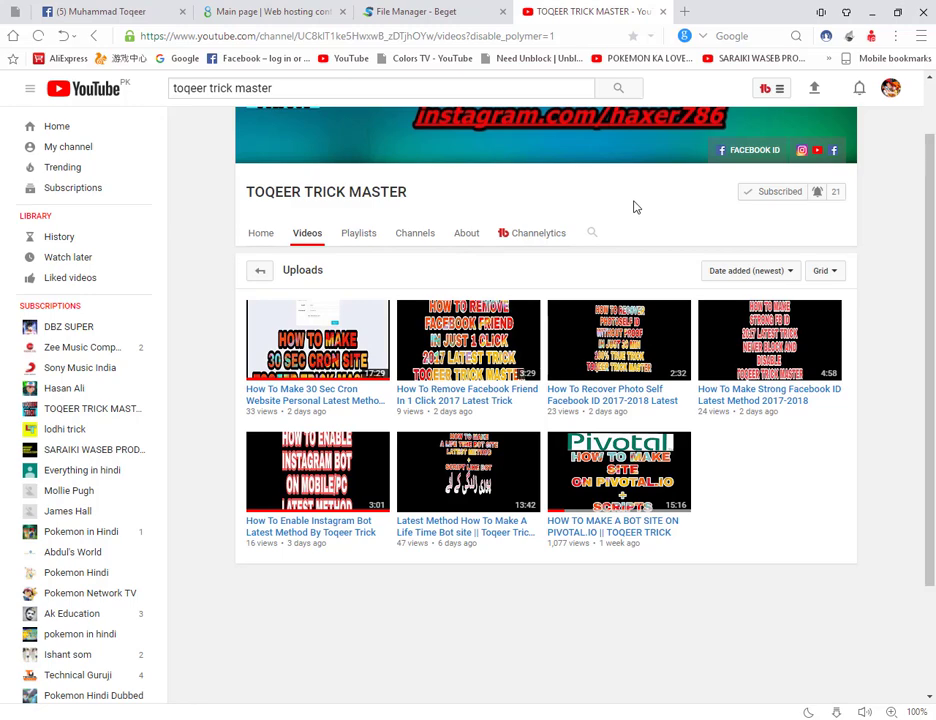
{"action": "left_click", "coordinate": [424, 10]}
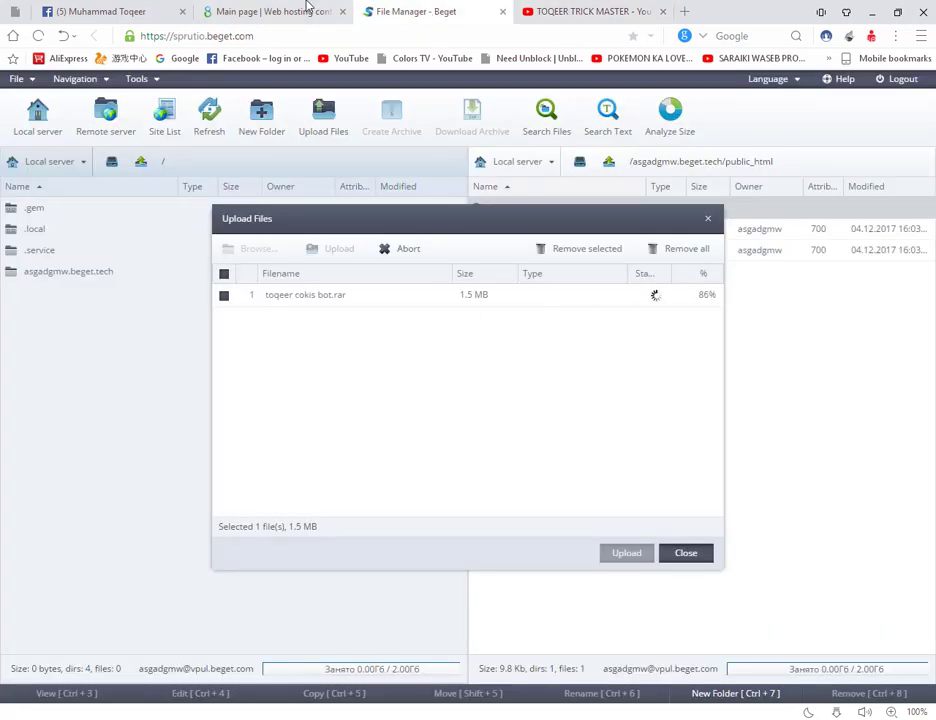
{"action": "left_click", "coordinate": [575, 10]}
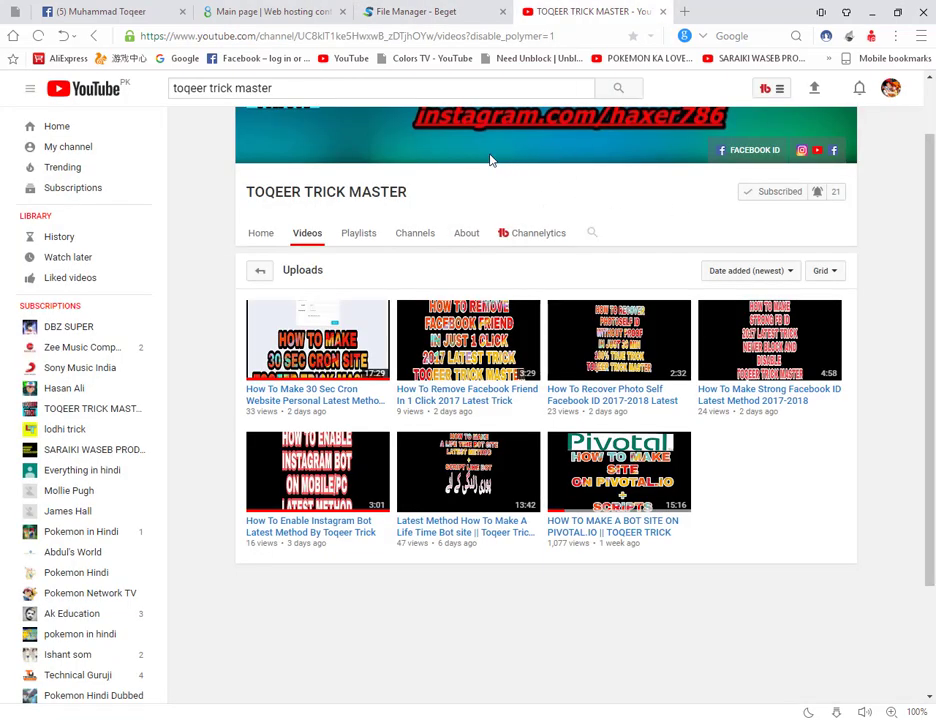
{"action": "scroll", "coordinate": [451, 204], "scroll_direction": "up", "scroll_amount": 1}
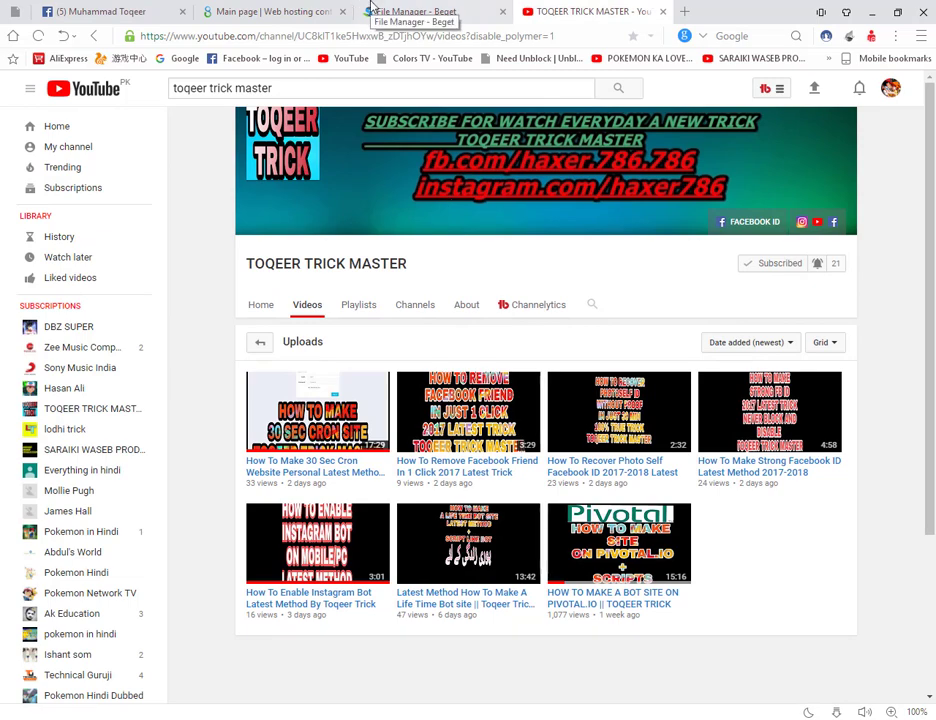
{"action": "left_click", "coordinate": [372, 10]}
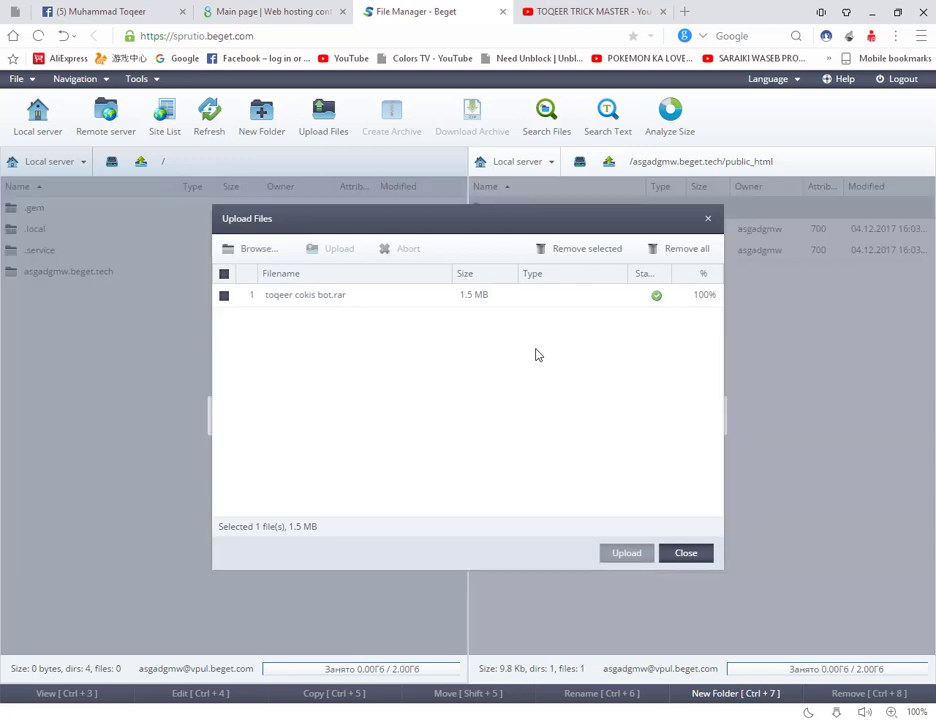
Step: Delete the default cgi-bin folder and index file from public_html
{"action": "left_click", "coordinate": [692, 553]}
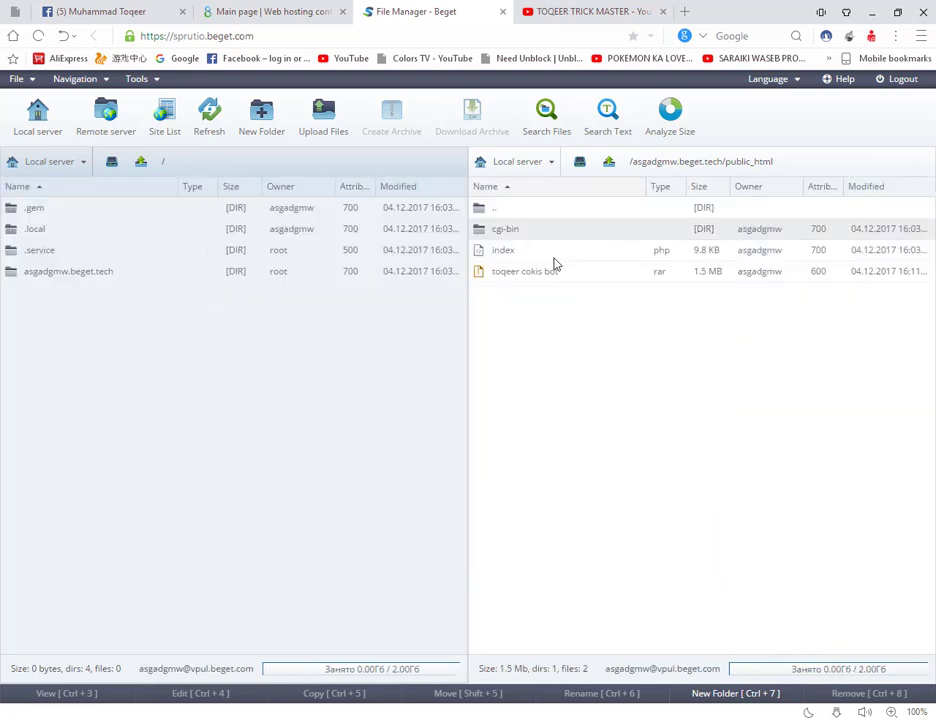
{"action": "left_click", "coordinate": [540, 268]}
{"action": "left_click", "coordinate": [530, 245]}
{"action": "left_click", "coordinate": [533, 241], "text": "ctrl"}
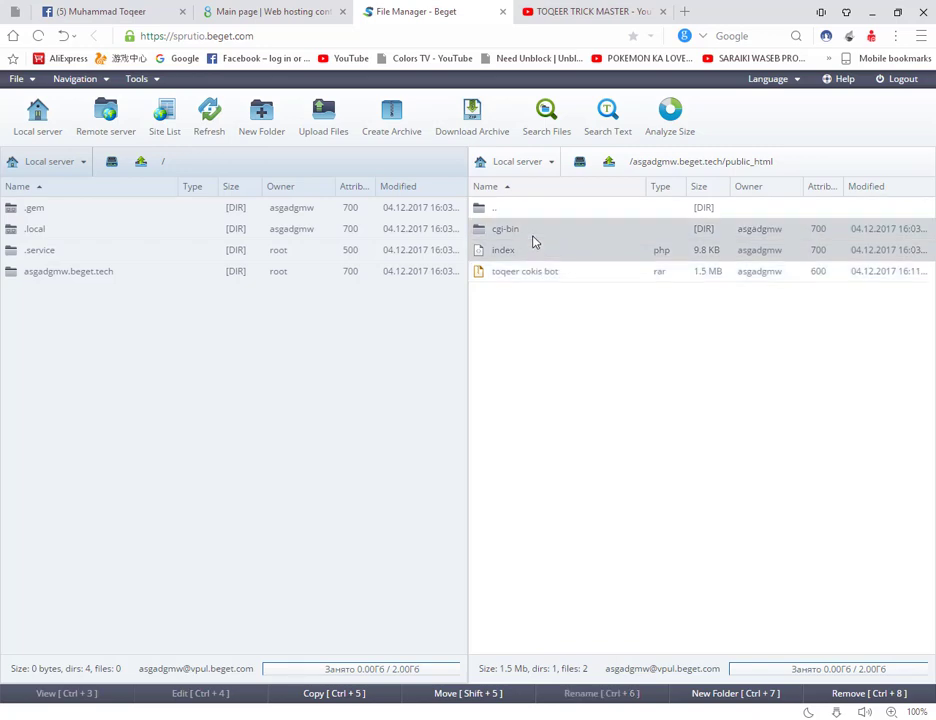
{"action": "key", "text": "Delete"}
{"action": "key", "text": "Return"}
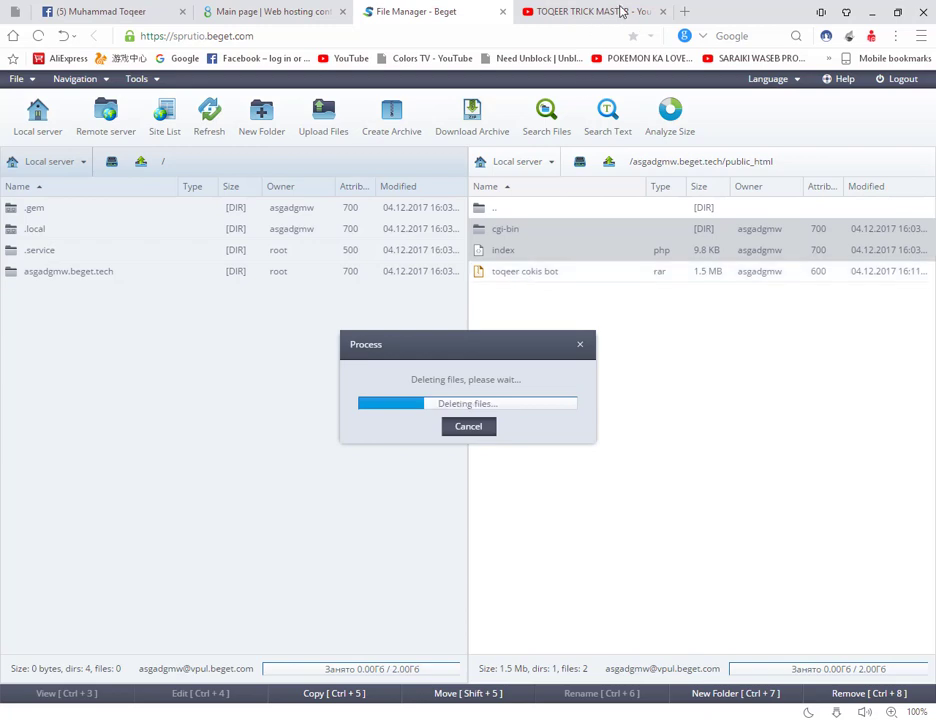
Step: Close the YouTube tab and select the uploaded toqeer cokis bot archive
{"action": "left_click", "coordinate": [672, 11]}
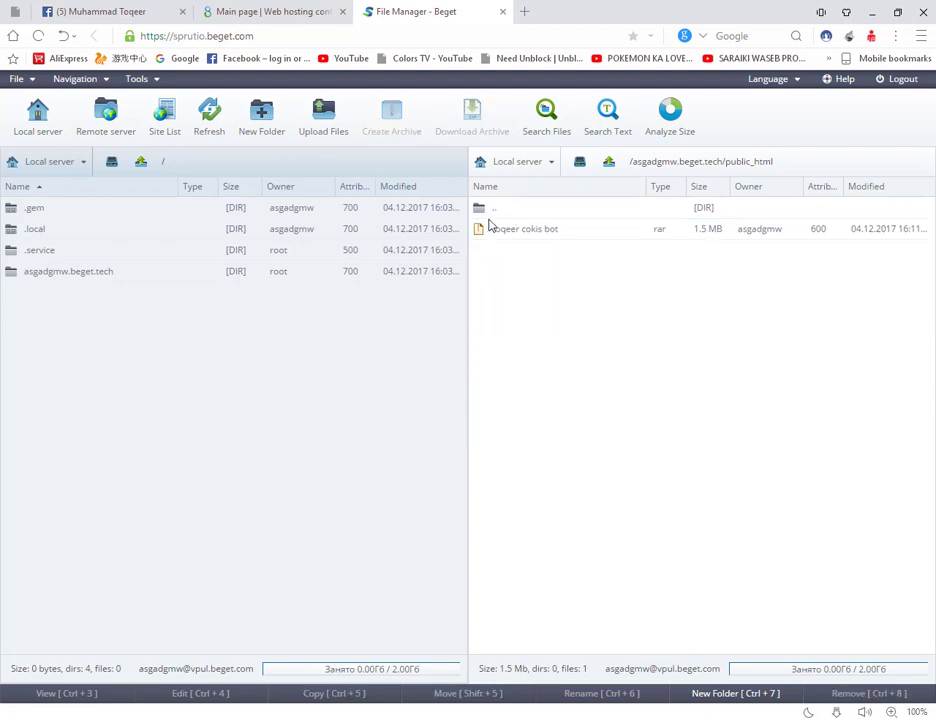
{"action": "left_click", "coordinate": [487, 219]}
{"action": "left_click", "coordinate": [516, 232]}
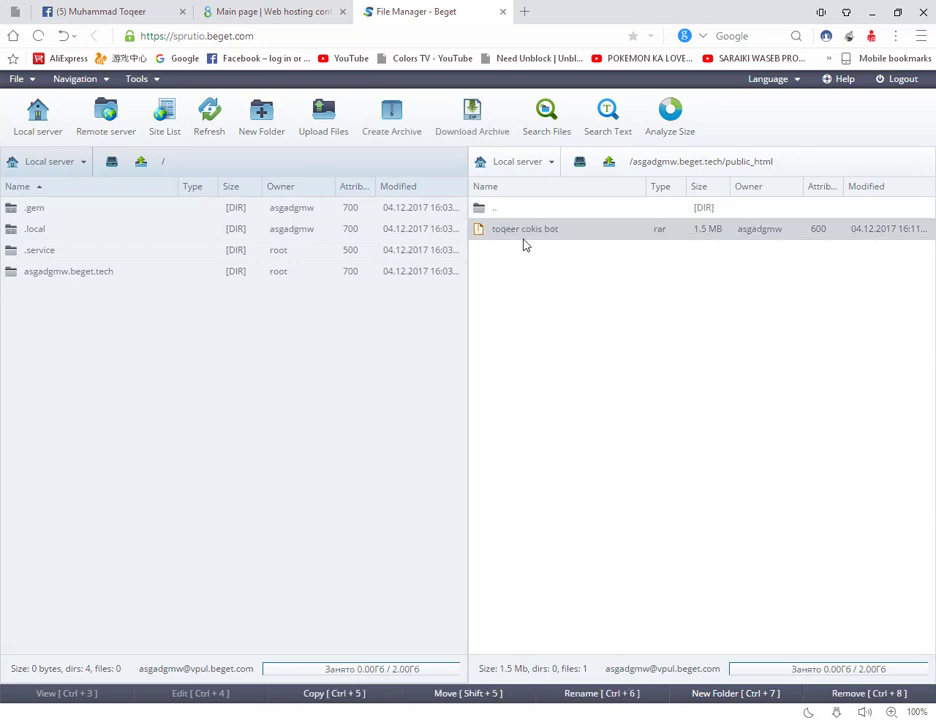
{"action": "right_click", "coordinate": [522, 233]}
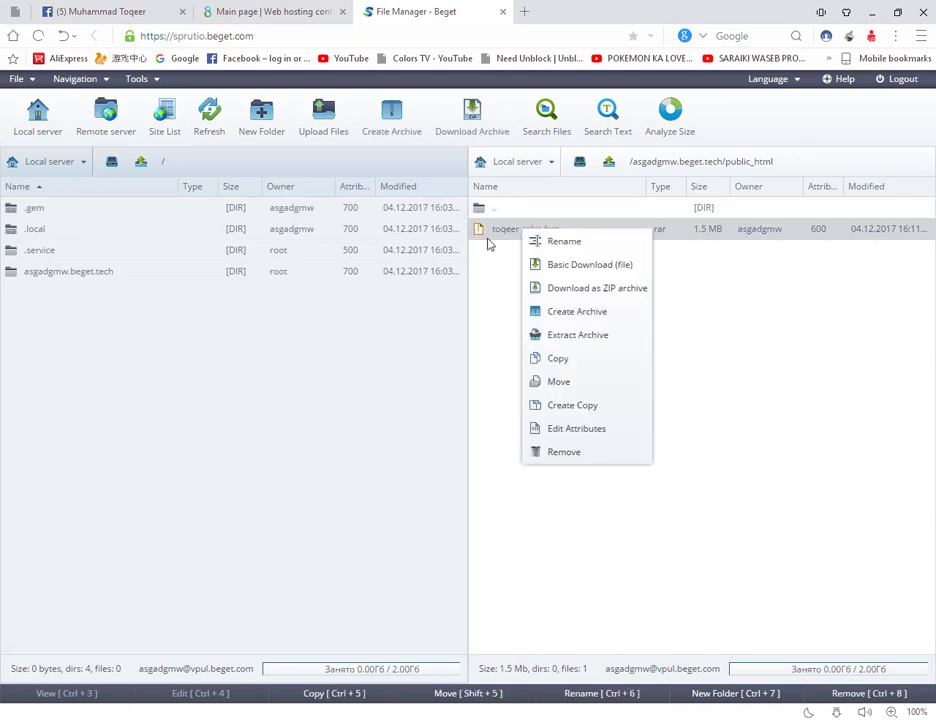
{"action": "left_click", "coordinate": [562, 335]}
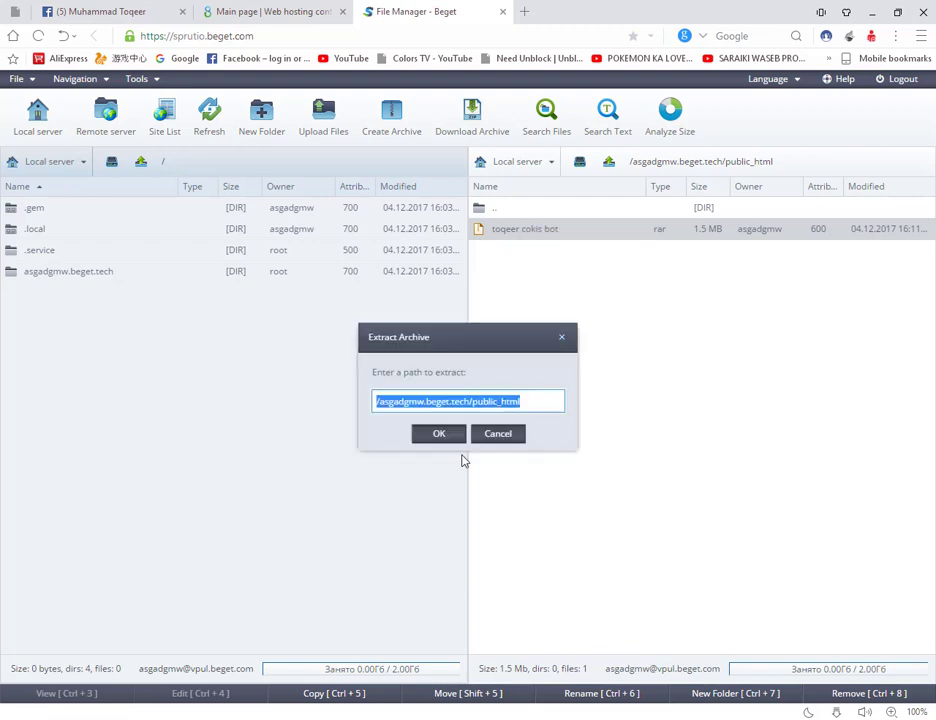
{"action": "left_click", "coordinate": [446, 437]}
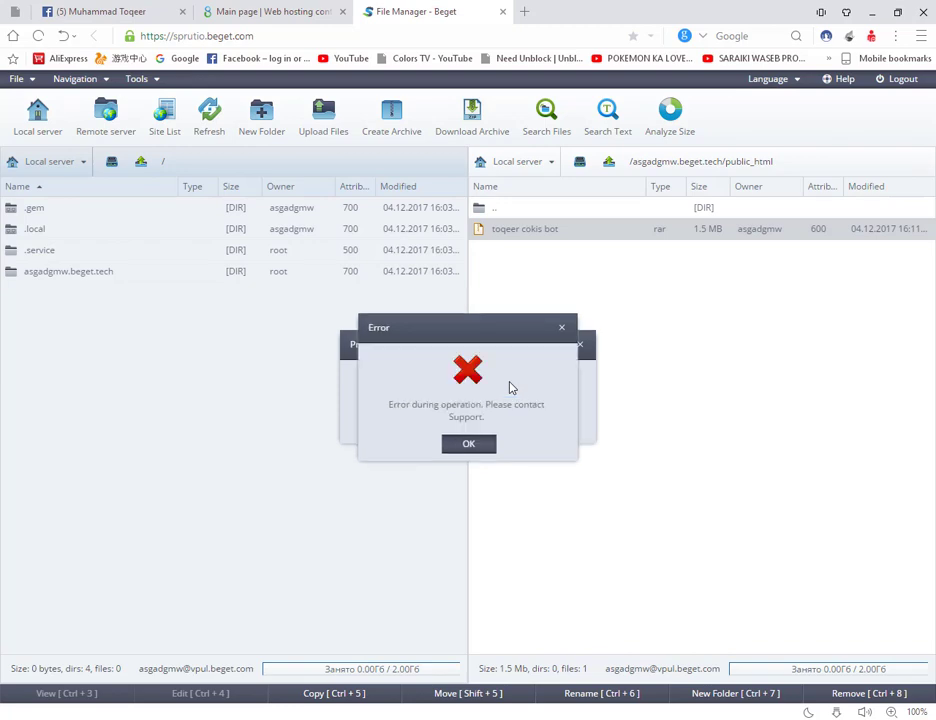
{"action": "left_click", "coordinate": [468, 446]}
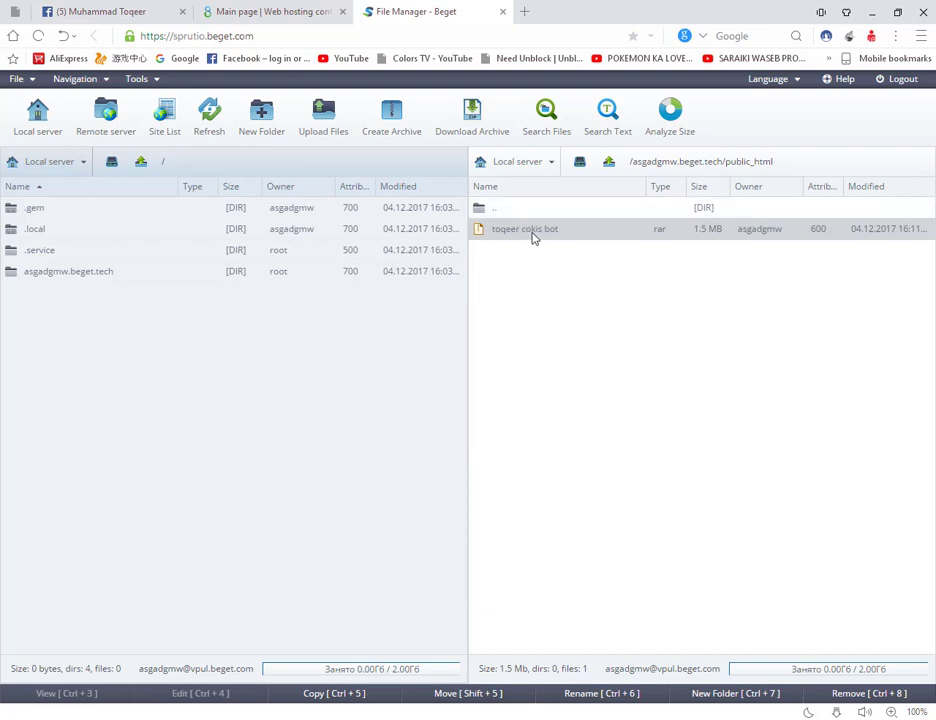
{"action": "right_click", "coordinate": [533, 238]}
{"action": "left_click", "coordinate": [568, 340]}
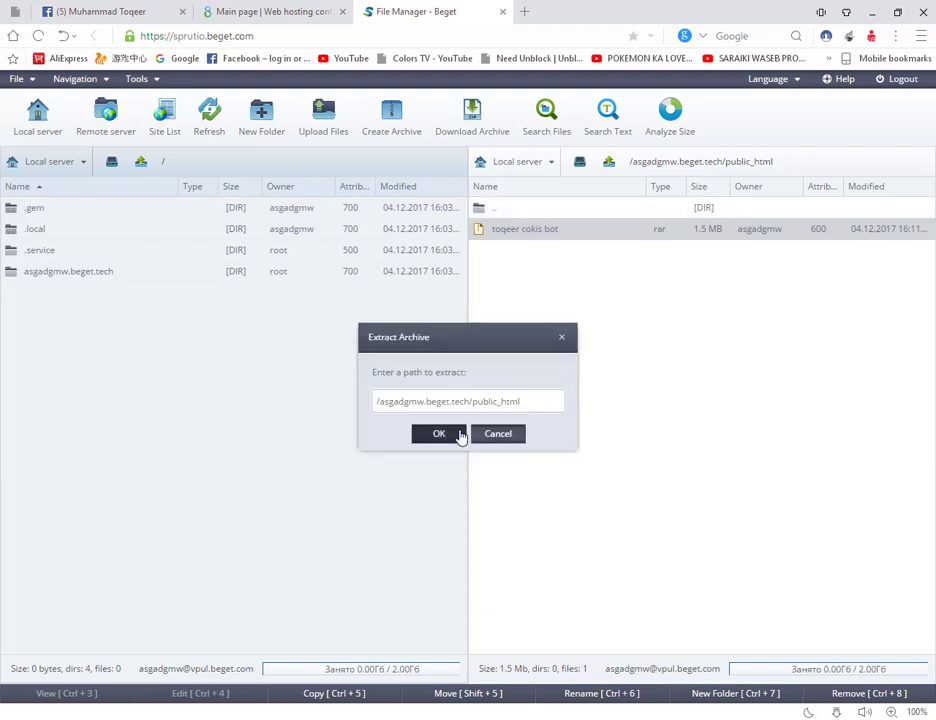
{"action": "left_click", "coordinate": [439, 433]}
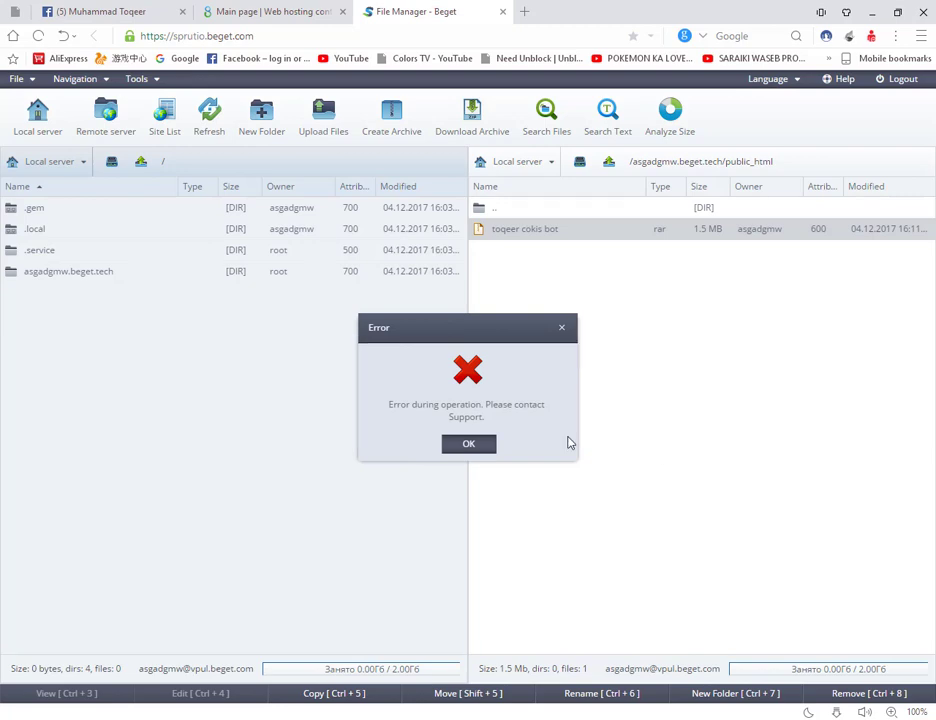
{"action": "left_click", "coordinate": [468, 444]}
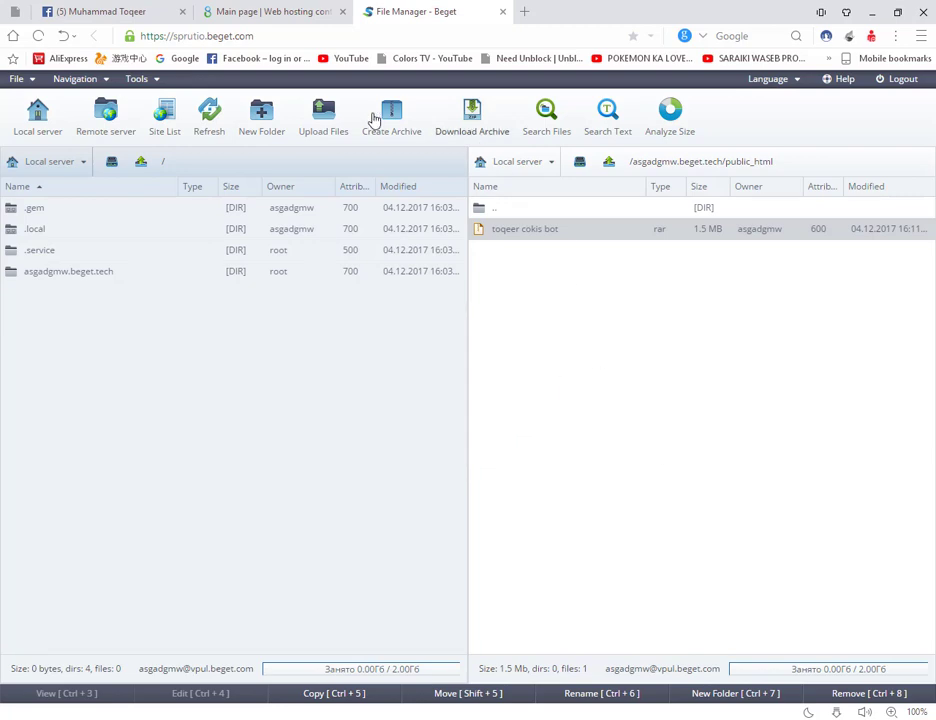
Step: Add toqeer cokis.zip from Downloads > Compressed > usamacookiesbot to the upload list
{"action": "left_click", "coordinate": [333, 118]}
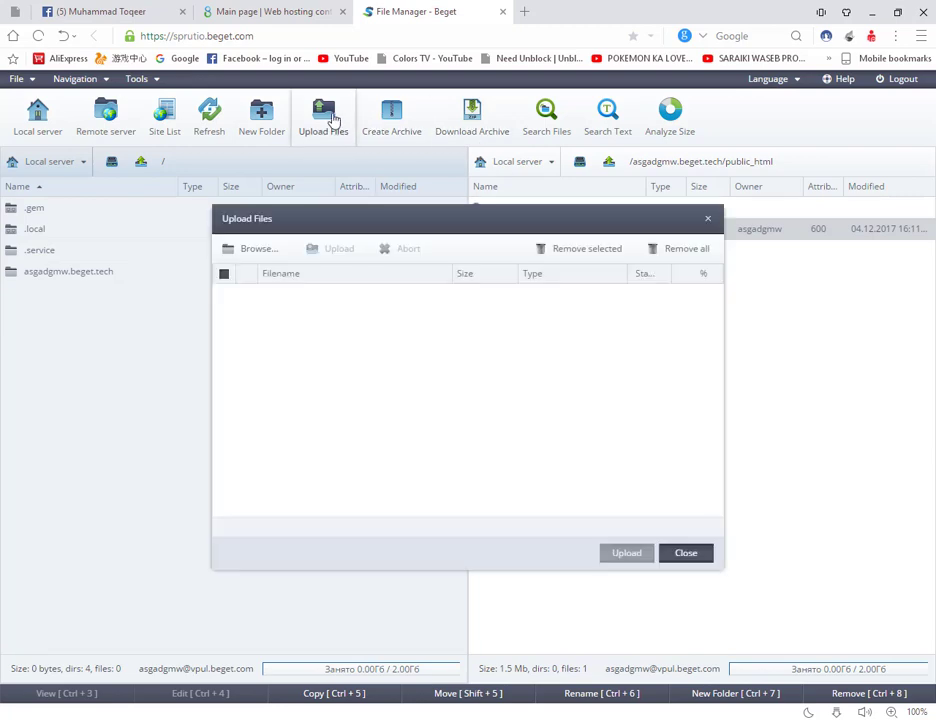
{"action": "left_click", "coordinate": [258, 251]}
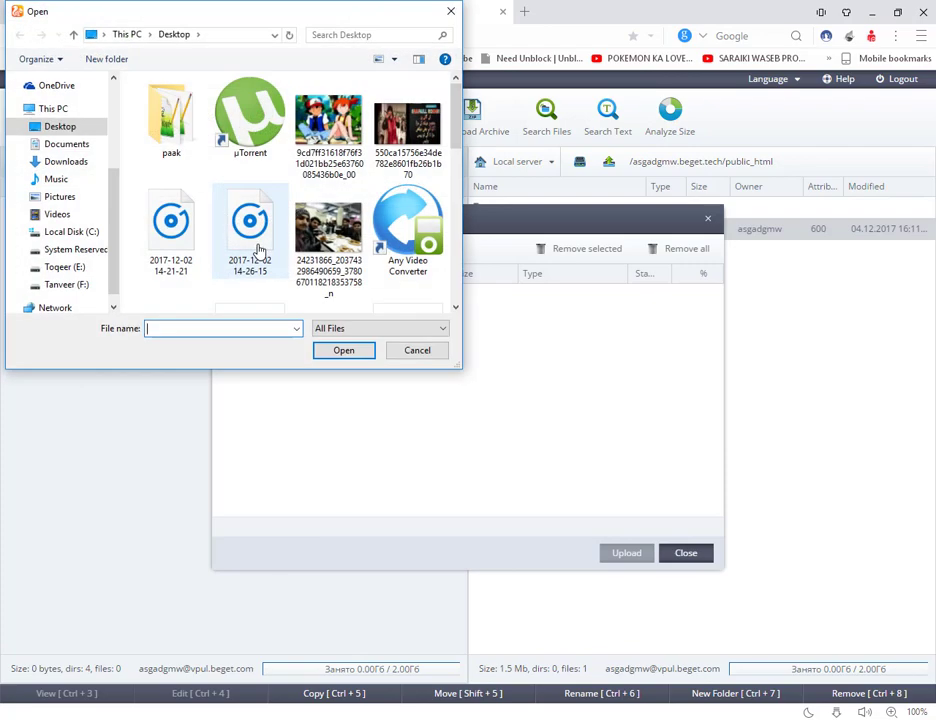
{"action": "left_click", "coordinate": [66, 162]}
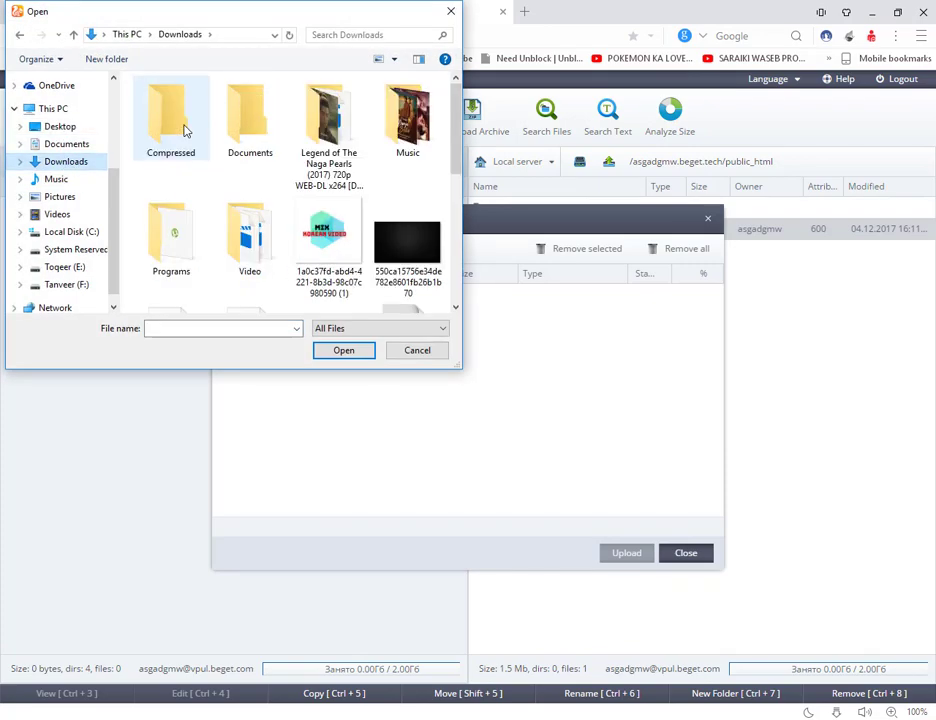
{"action": "double_click", "coordinate": [172, 120]}
{"action": "key", "text": "u"}
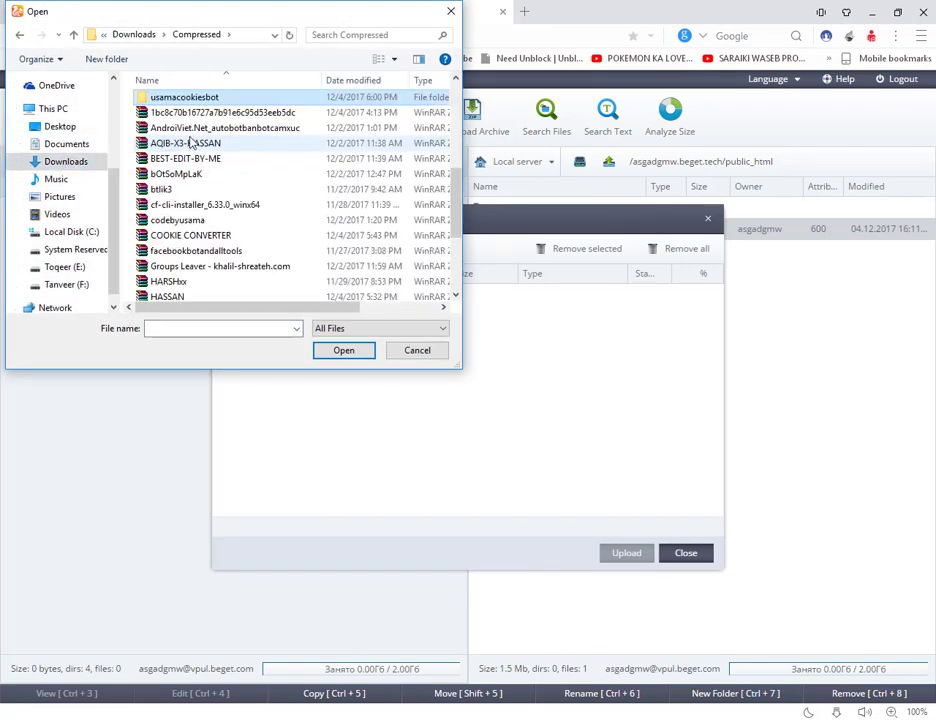
{"action": "key", "text": "Return"}
{"action": "scroll", "coordinate": [209, 152], "scroll_direction": "down", "scroll_amount": 1}
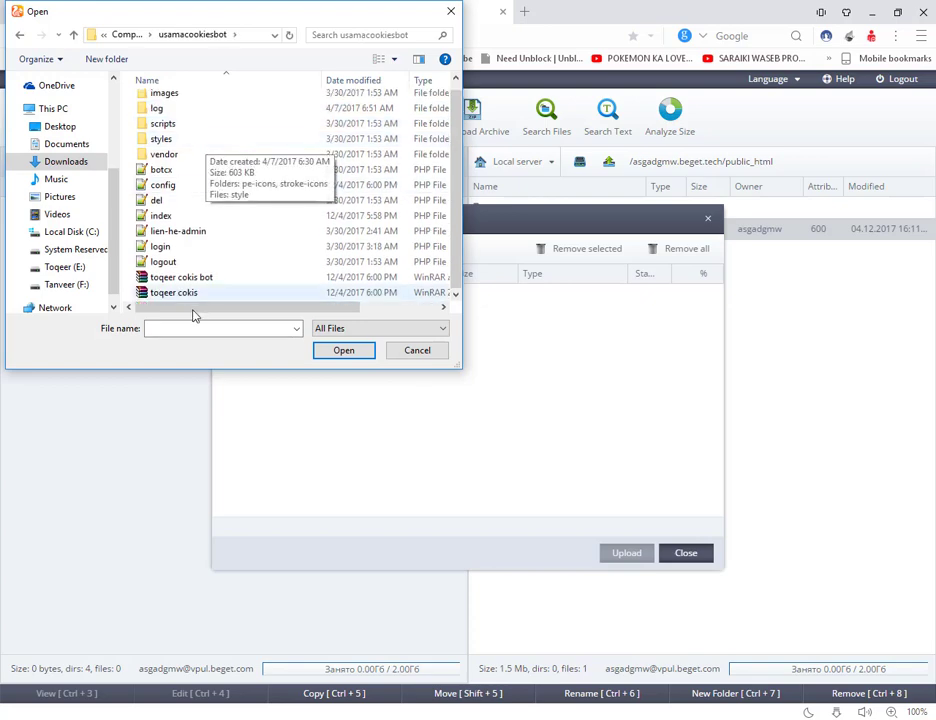
{"action": "left_click", "coordinate": [267, 295]}
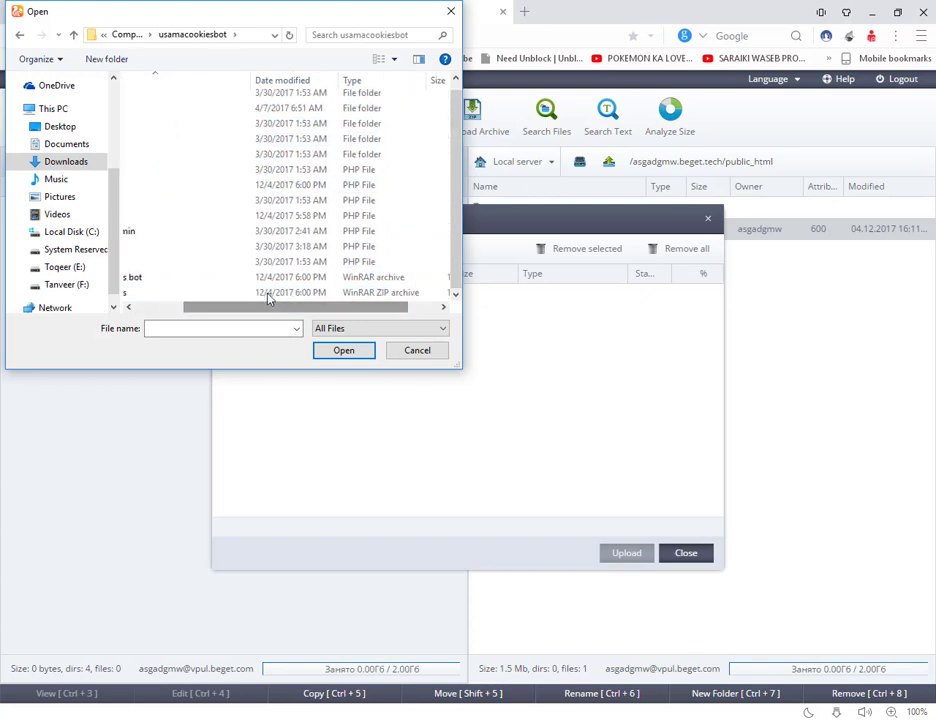
{"action": "double_click", "coordinate": [267, 295]}
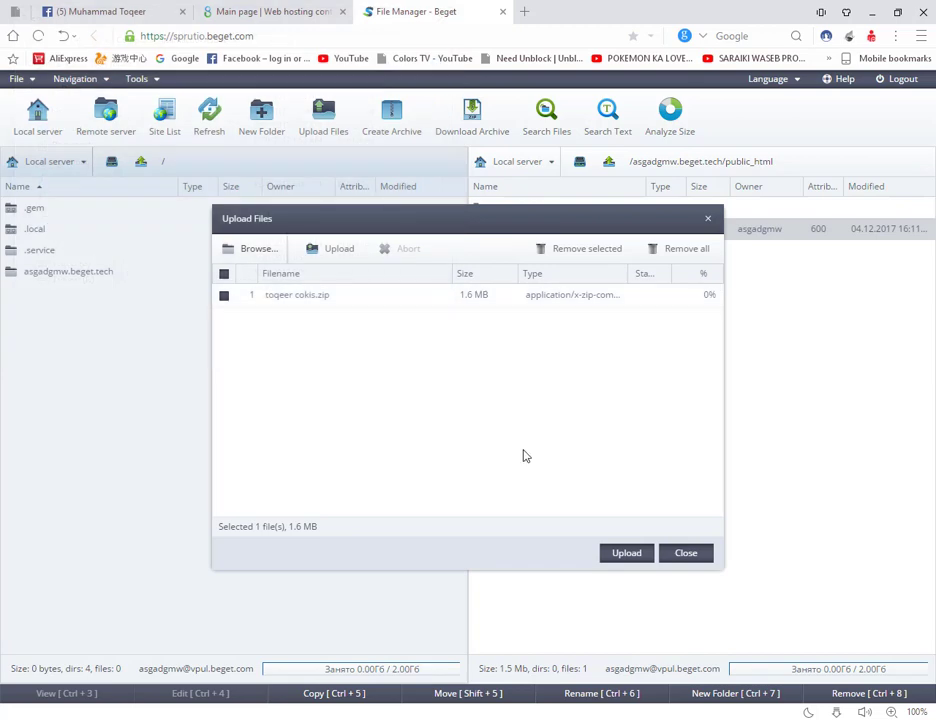
Step: Upload toqeer cokis.zip to public_html and wait until it reaches 100%
{"action": "left_click", "coordinate": [627, 553]}
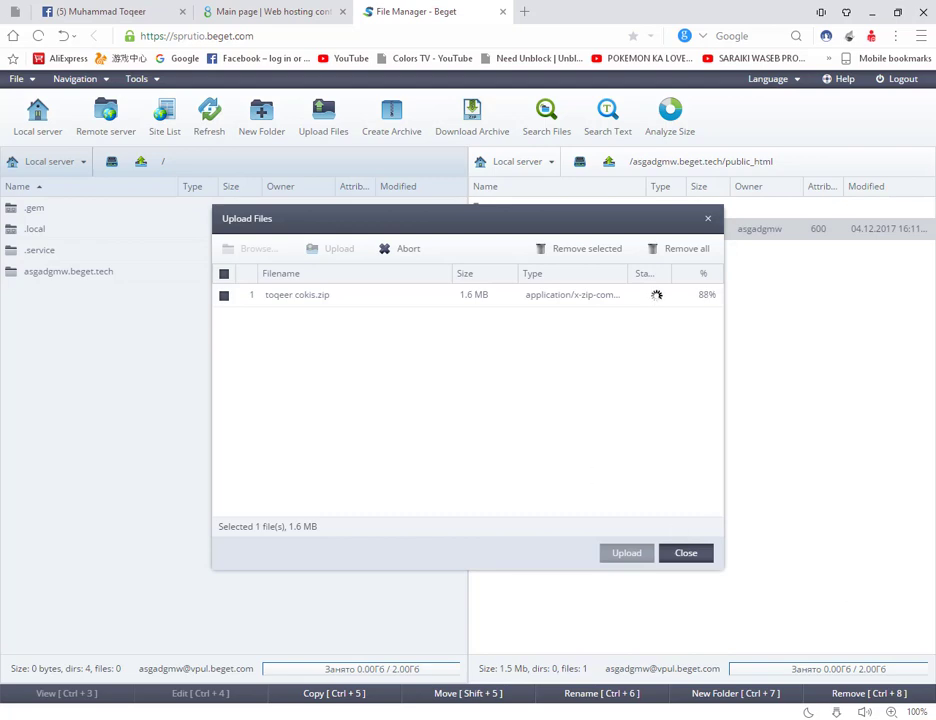
{"action": "mouse_move", "coordinate": [830, 670]}
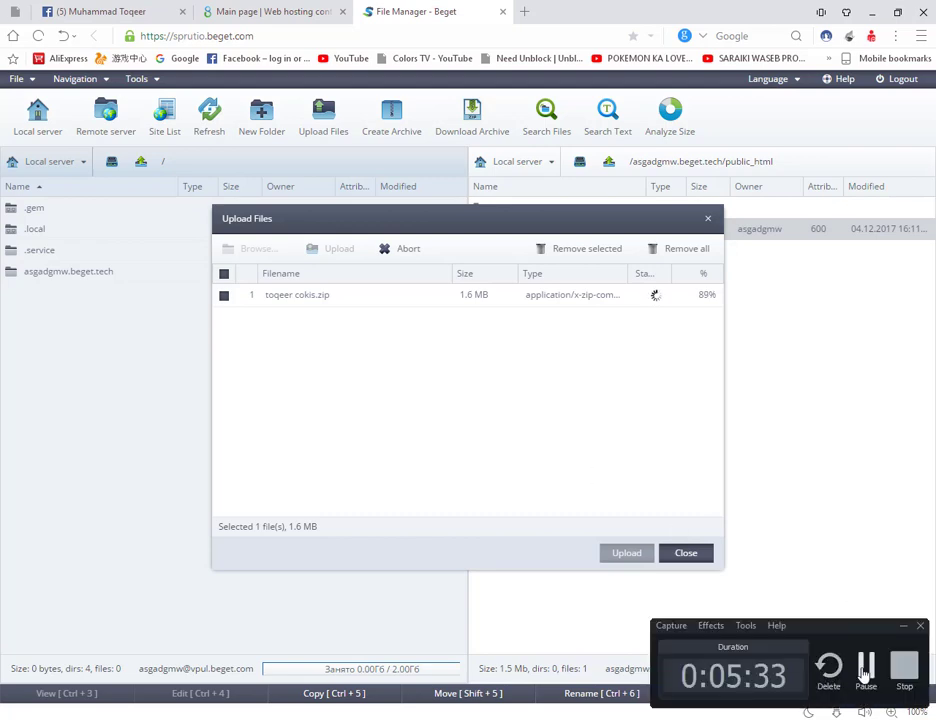
Step: Extract the toqeer cokis zip archive into public_html
{"action": "left_click", "coordinate": [830, 712]}
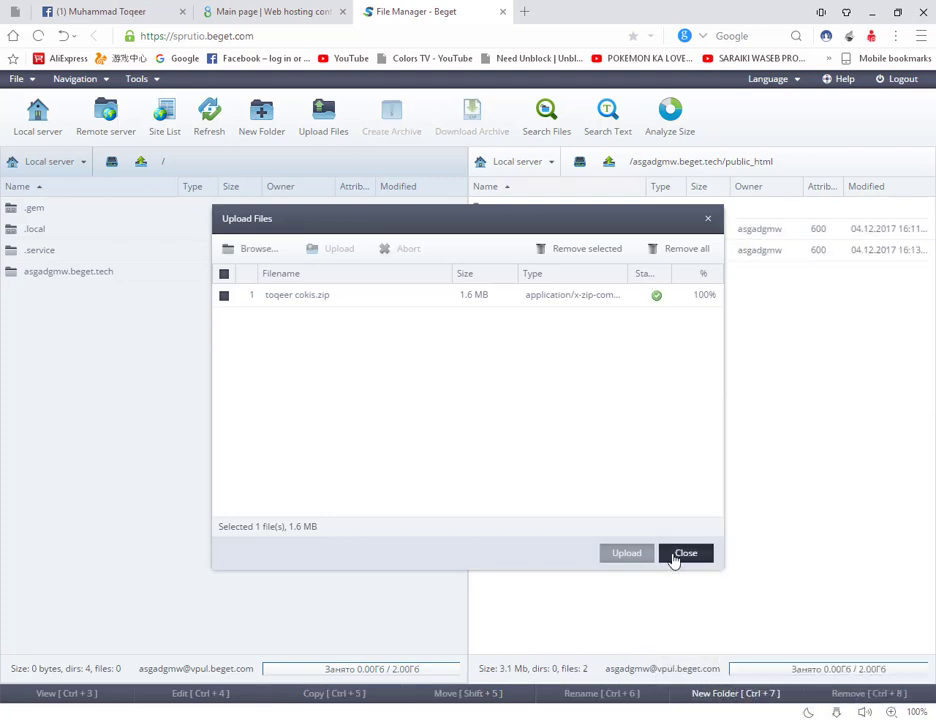
{"action": "left_click", "coordinate": [676, 556]}
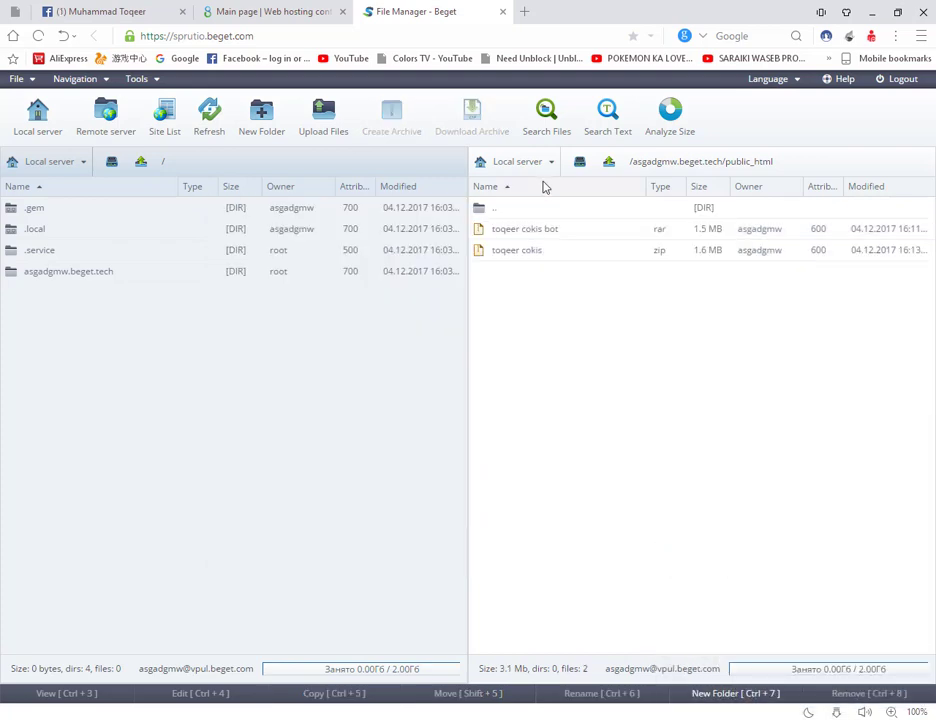
{"action": "right_click", "coordinate": [540, 254]}
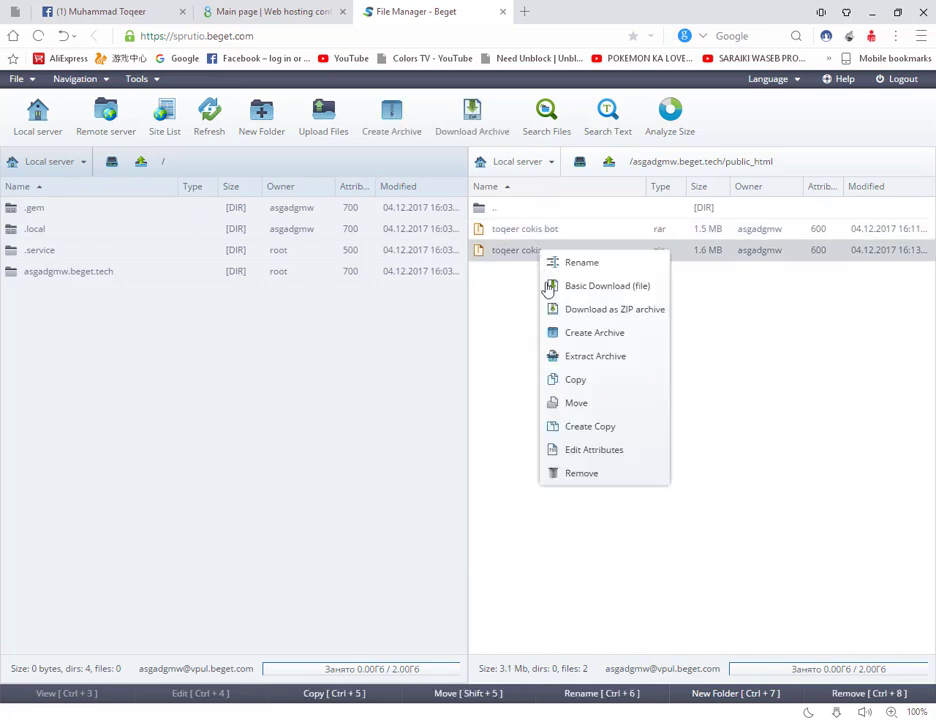
{"action": "left_click", "coordinate": [585, 358]}
{"action": "left_click", "coordinate": [437, 437]}
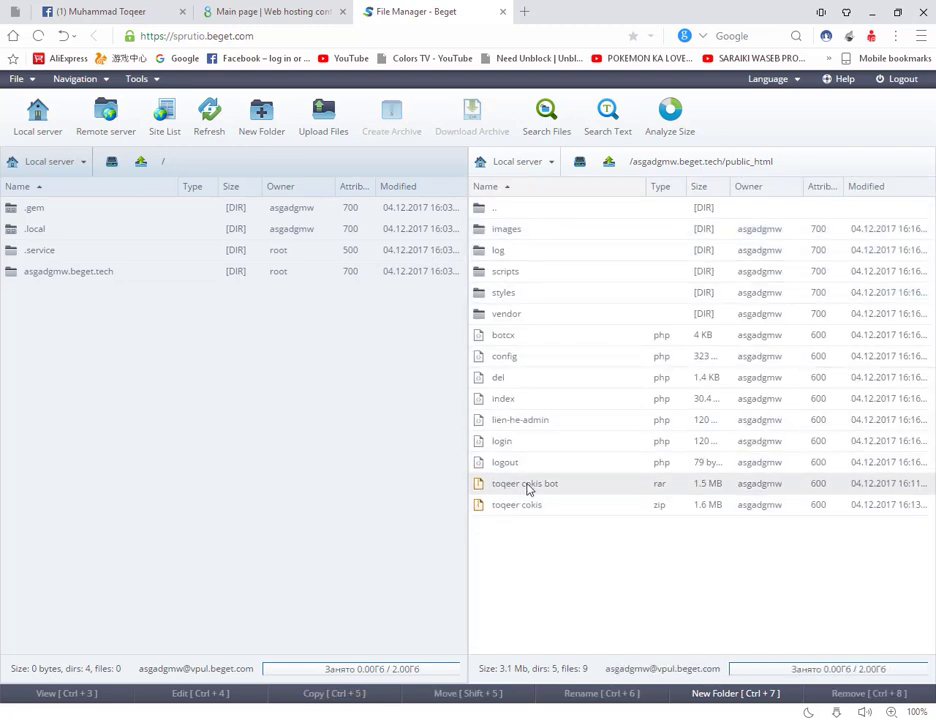
Step: Delete the leftover toqeer cokis bot rar archive and go to the control panel
{"action": "left_click", "coordinate": [532, 485]}
{"action": "key", "text": "Delete"}
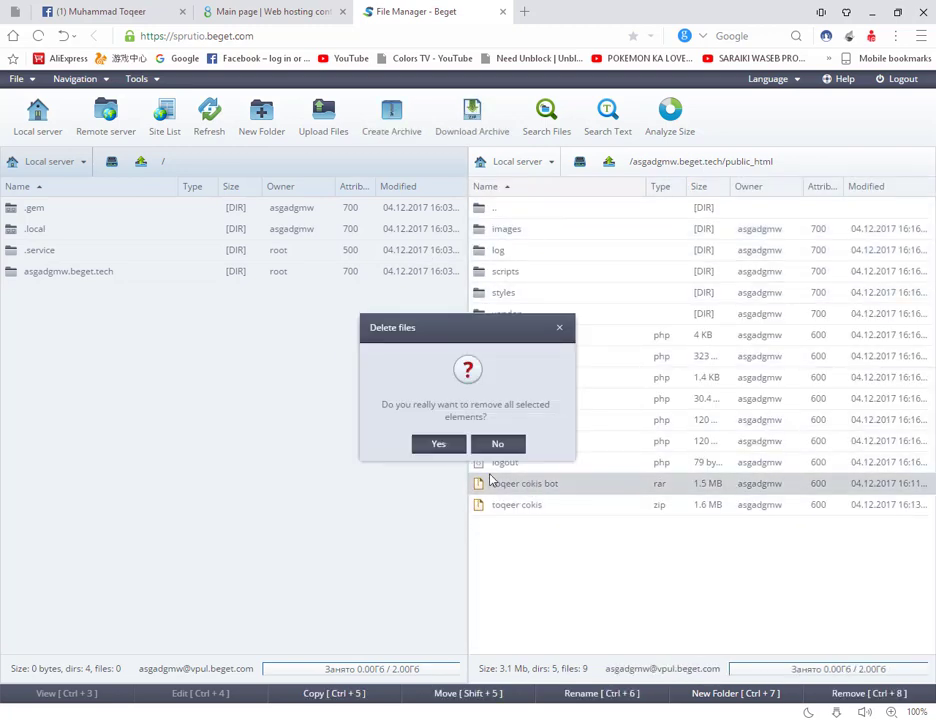
{"action": "left_click", "coordinate": [450, 449]}
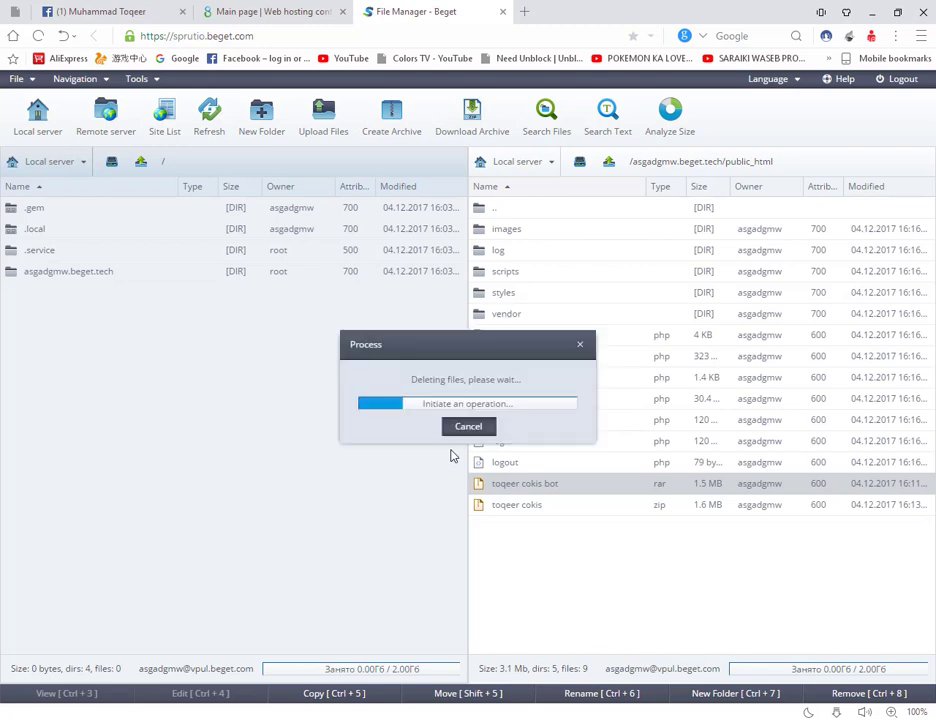
{"action": "left_click", "coordinate": [253, 10]}
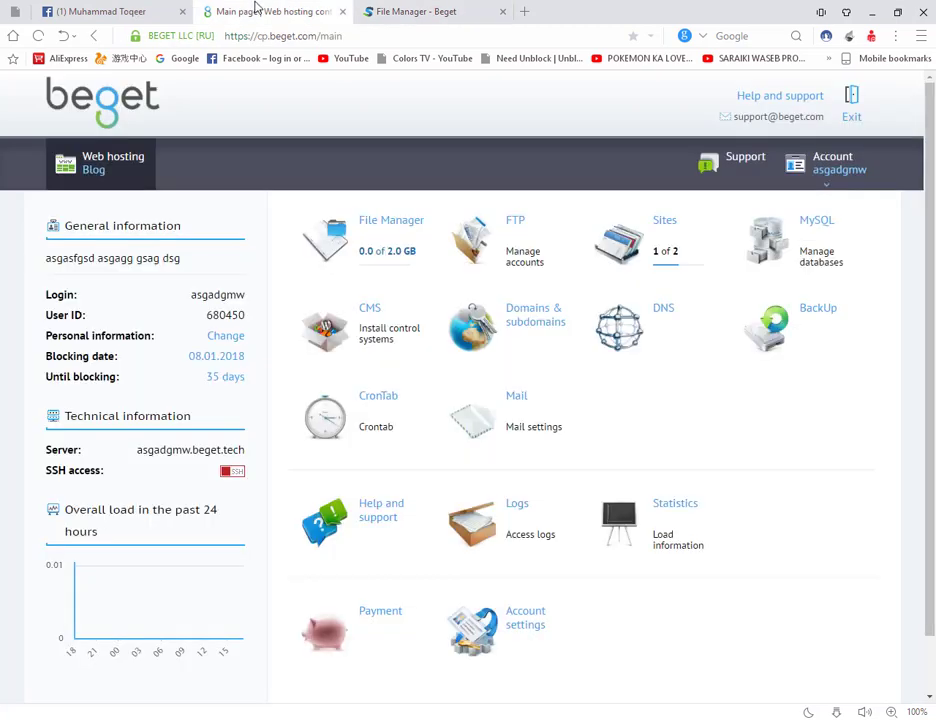
Step: Enter 'toqeer' as the new MySQL database name suffix and copy the full name
{"action": "left_click", "coordinate": [817, 250]}
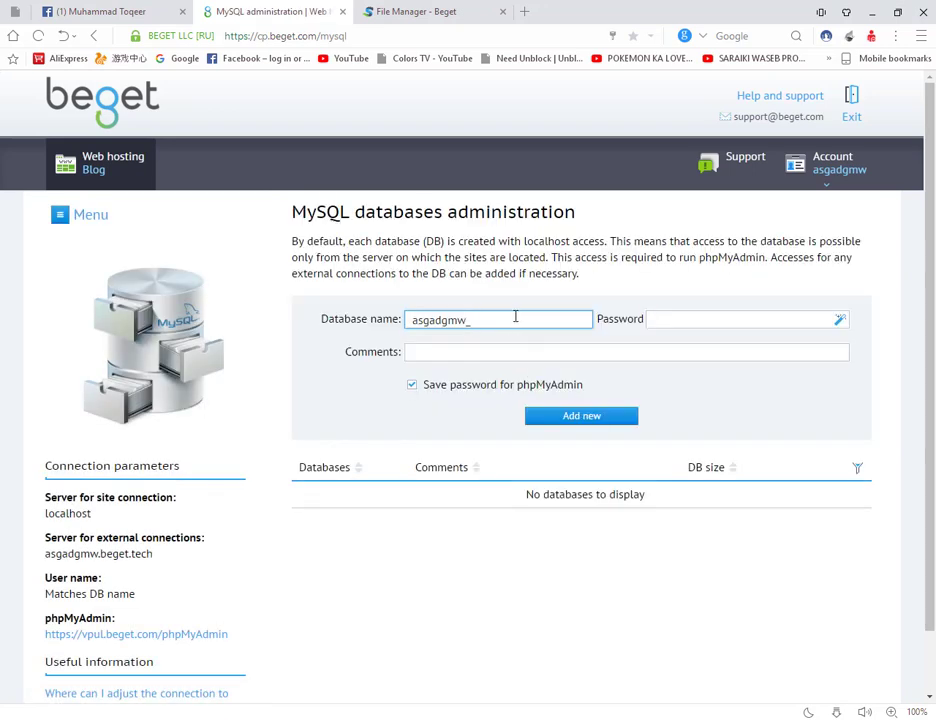
{"action": "type", "text": "toqeer"}
{"action": "left_click_drag", "start_coordinate": [515, 316], "coordinate": [403, 318]}
{"action": "key", "text": "ctrl+c"}
{"action": "left_click", "coordinate": [415, 11]}
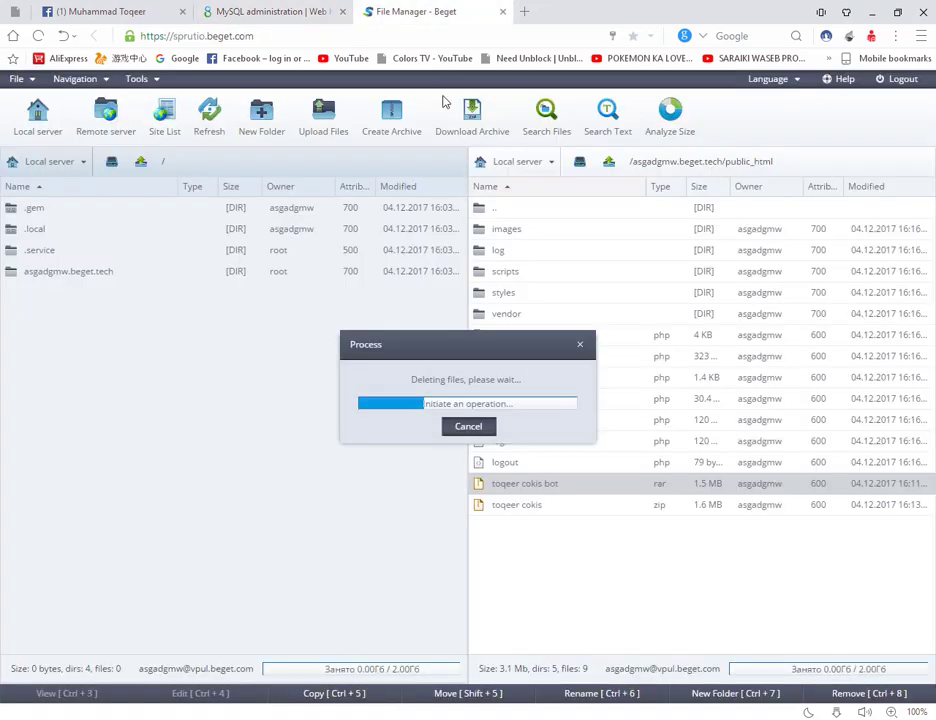
Step: In config.php, replace the $username and $dbname values with the new database name
{"action": "double_click", "coordinate": [522, 359]}
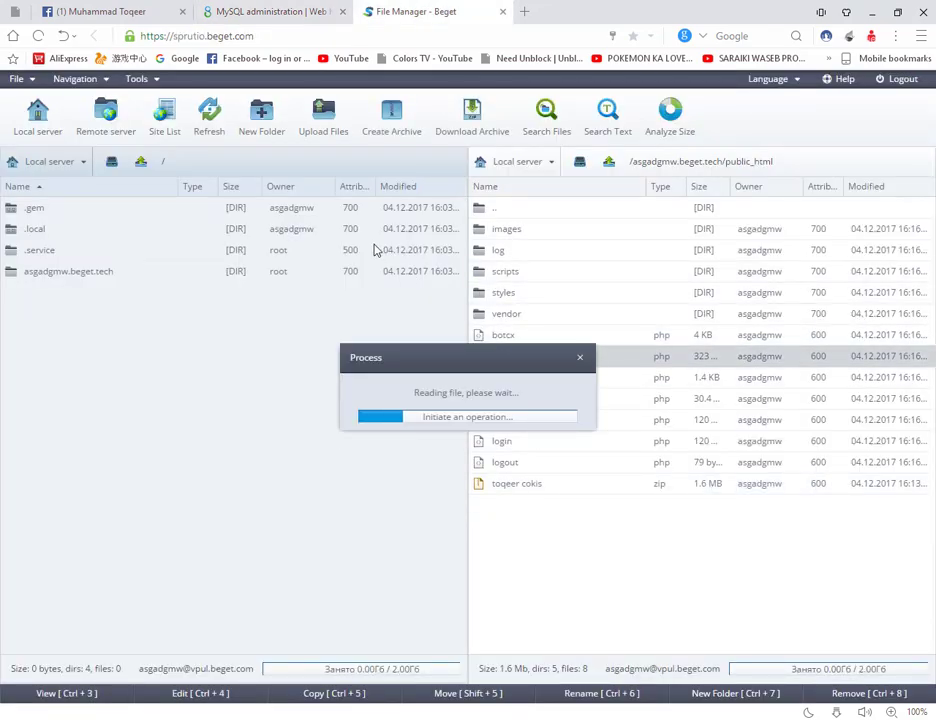
{"action": "double_click", "coordinate": [330, 327]}
{"action": "key", "text": "ctrl+v"}
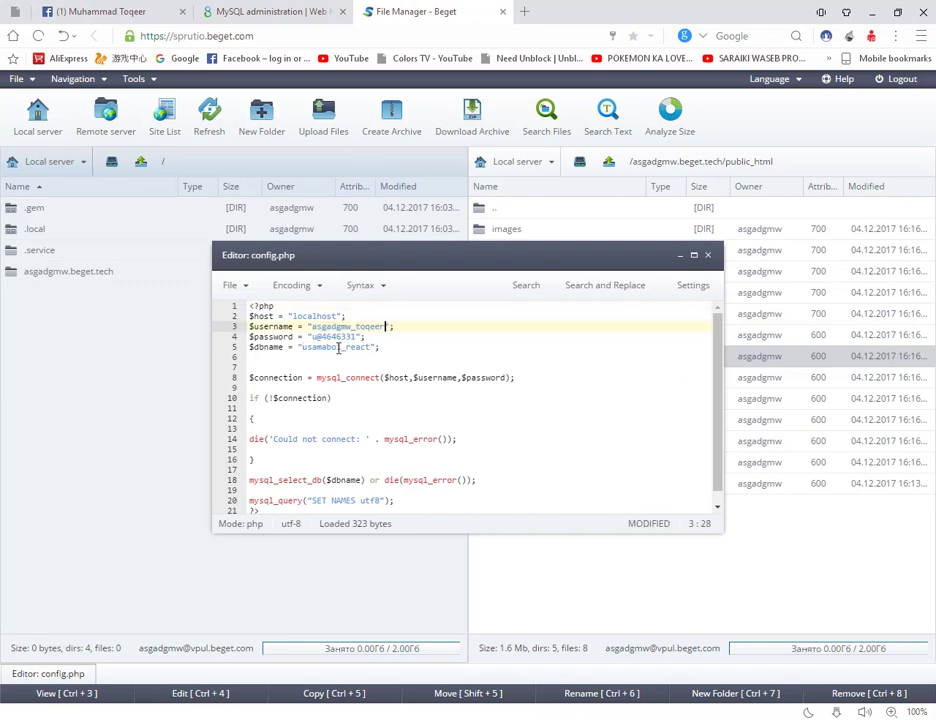
{"action": "double_click", "coordinate": [338, 347]}
{"action": "key", "text": "ctrl+v"}
Step: Paste a freshly generated MySQL password over $password and save config.php
{"action": "left_click", "coordinate": [270, 11]}
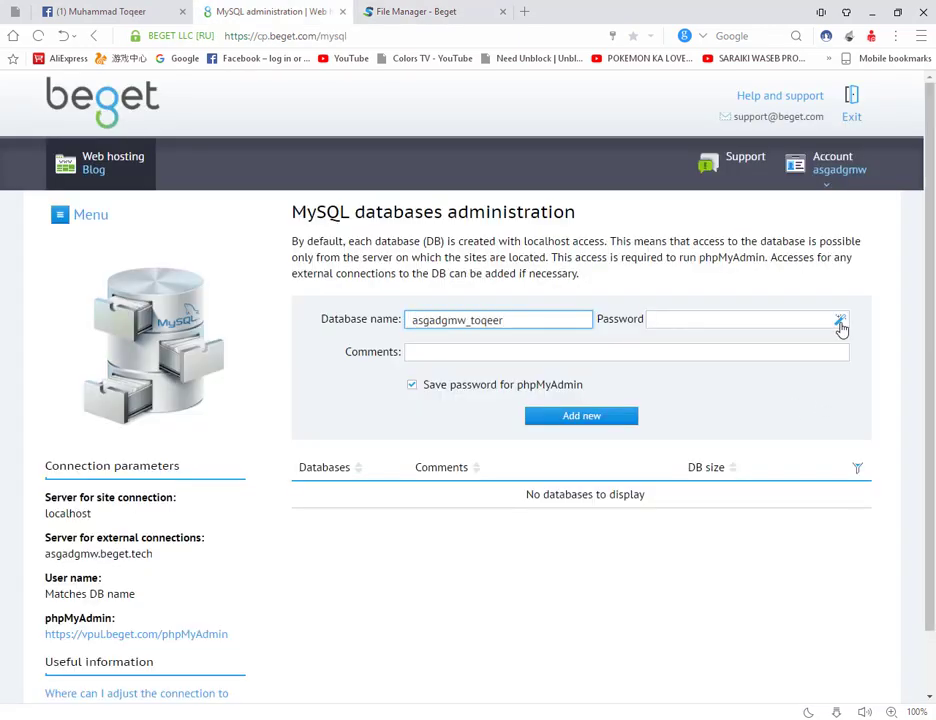
{"action": "left_click", "coordinate": [841, 326]}
{"action": "double_click", "coordinate": [754, 328]}
{"action": "key", "text": "ctrl+c"}
{"action": "left_click", "coordinate": [468, 8]}
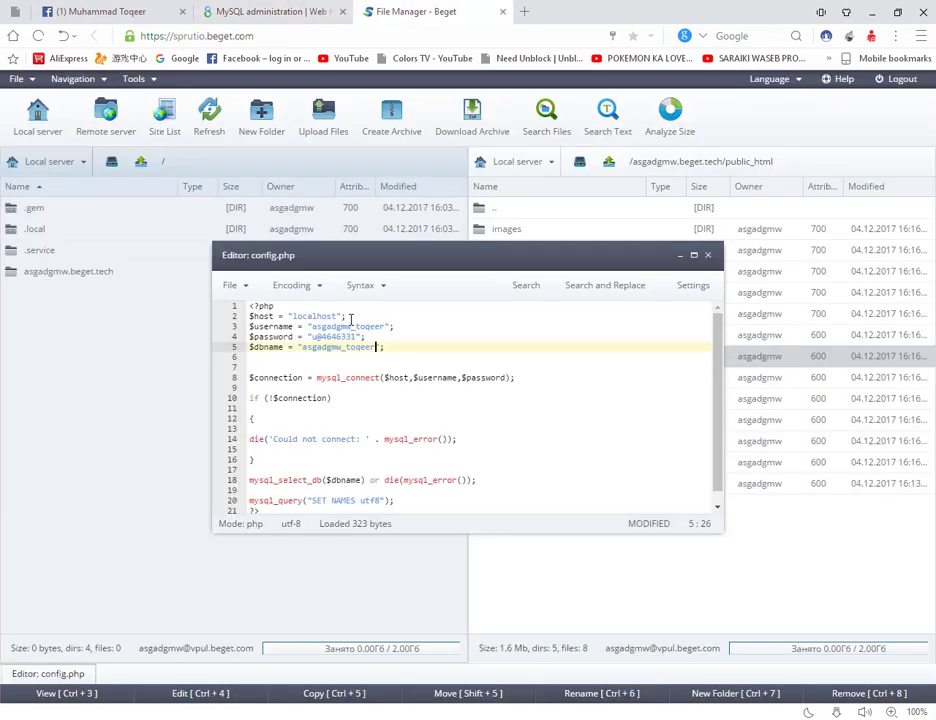
{"action": "left_click_drag", "start_coordinate": [358, 337], "coordinate": [318, 337]}
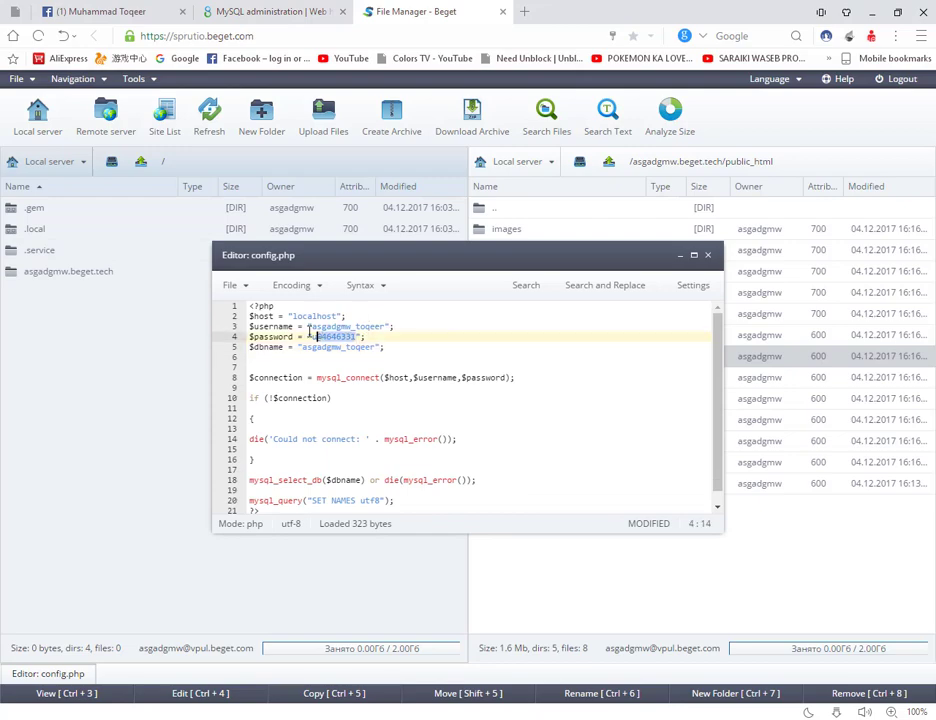
{"action": "key", "text": "ctrl+v"}
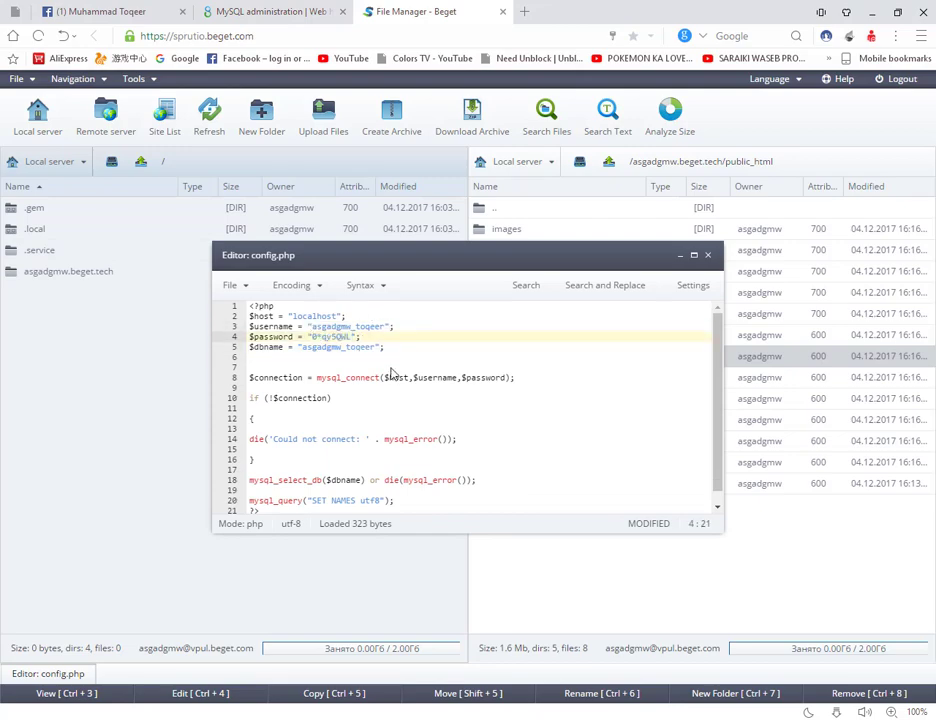
{"action": "key", "text": "ctrl+s"}
{"action": "left_click", "coordinate": [286, 10]}
{"action": "left_click", "coordinate": [441, 10]}
Step: Create the MySQL database asgadgmw_toqeer and open the site's server address in a new tab
{"action": "left_click", "coordinate": [285, 11]}
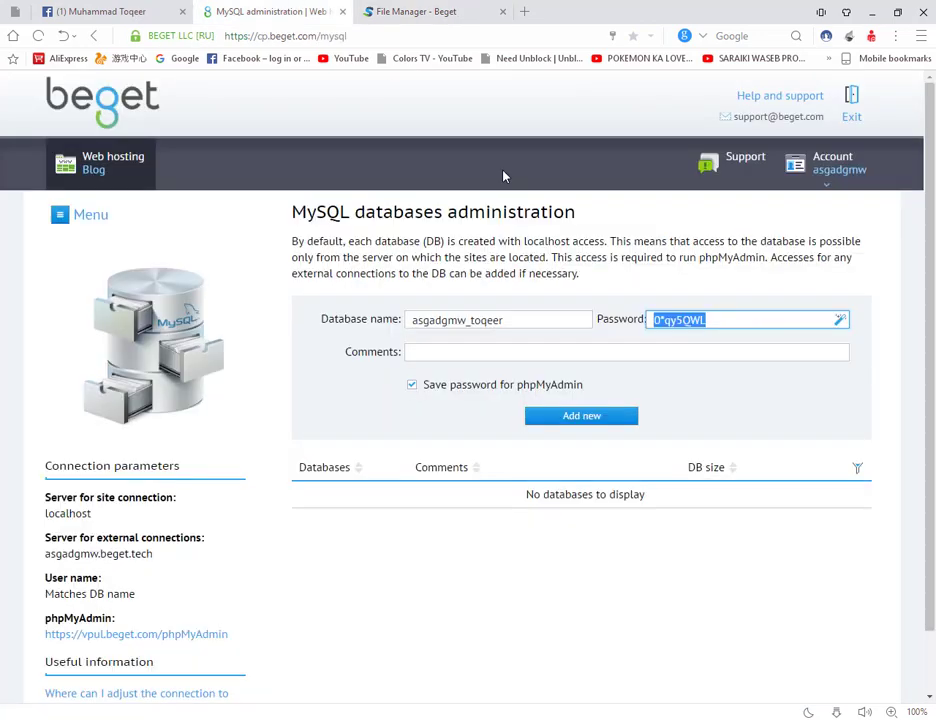
{"action": "left_click", "coordinate": [594, 423]}
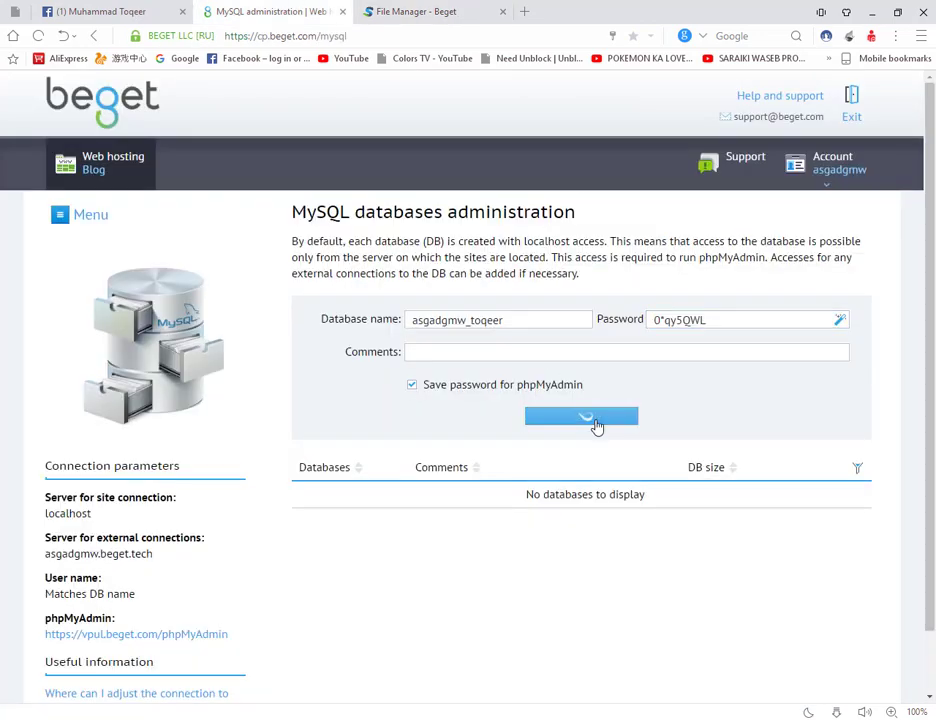
{"action": "left_click_drag", "start_coordinate": [45, 553], "coordinate": [125, 569]}
{"action": "right_click", "coordinate": [99, 557]}
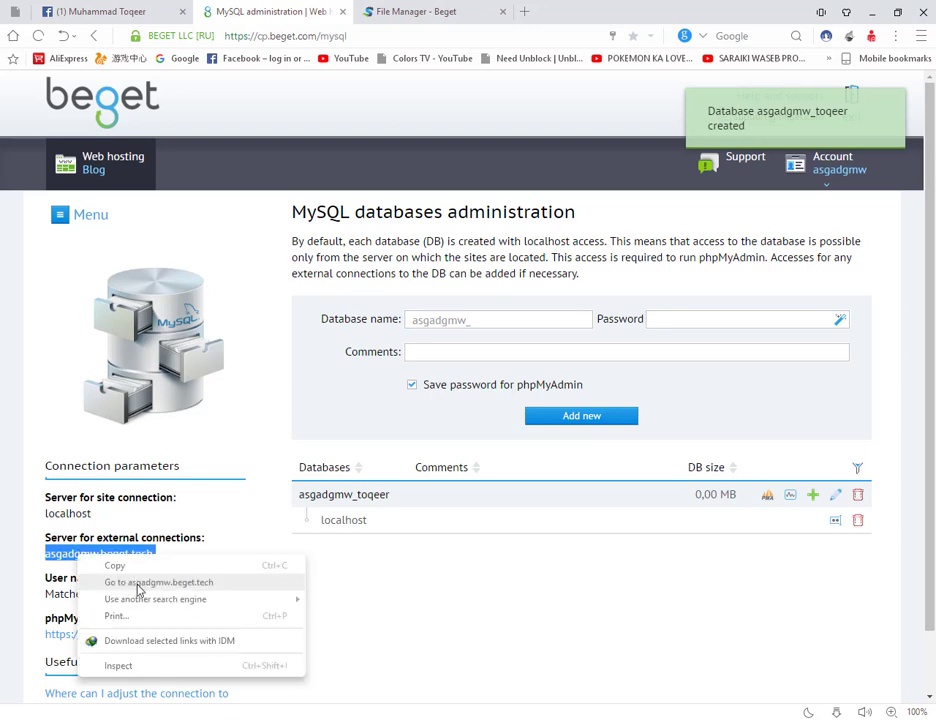
{"action": "left_click", "coordinate": [138, 588]}
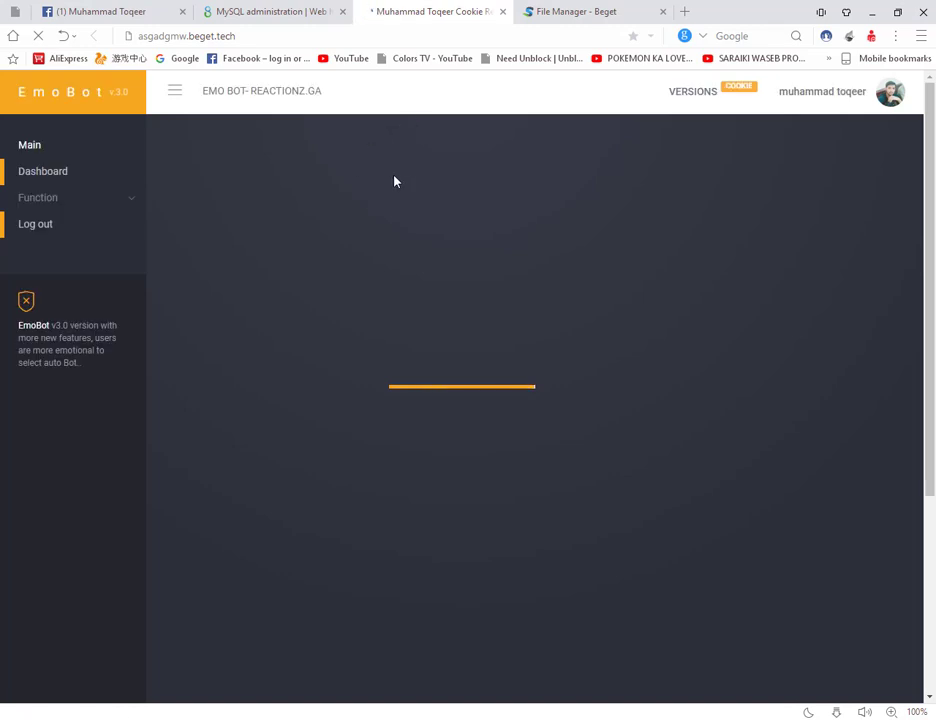
Step: Scroll the EmoBot cookie login page down to the Practical Instructions tutorial video
{"action": "scroll", "coordinate": [394, 181], "scroll_direction": "down", "scroll_amount": 3}
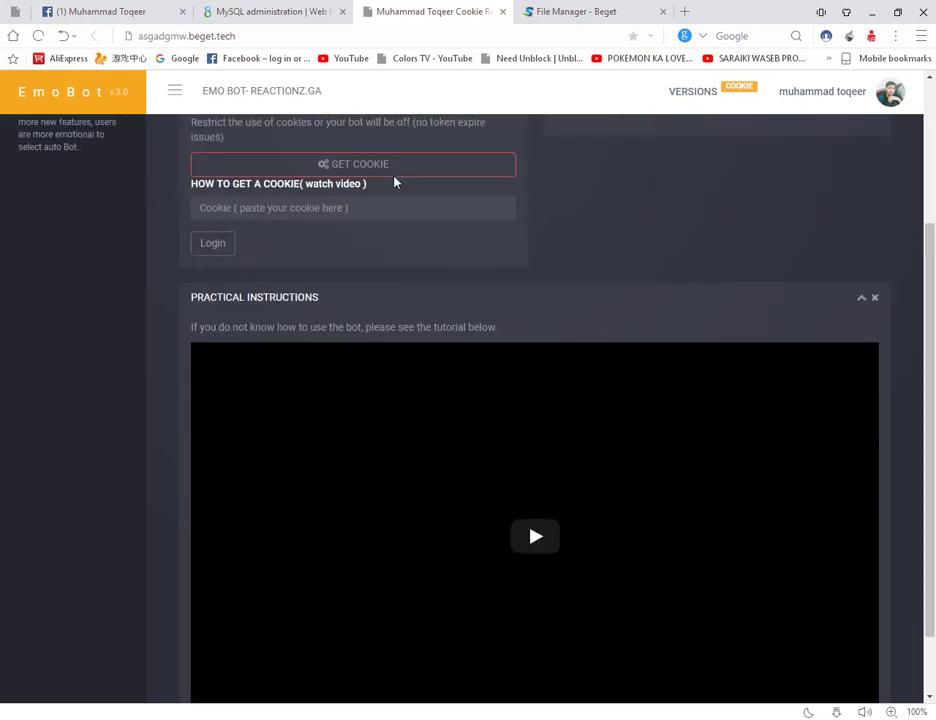
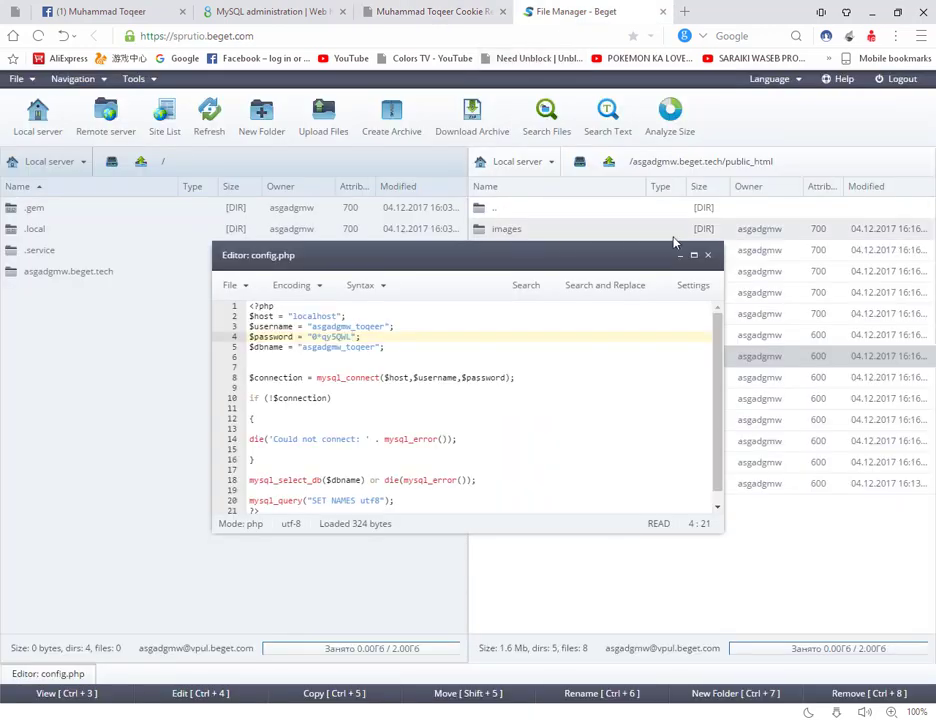
Step: Close the config.php editor and view the EmoBot site at asgadgmw.beget.tech
{"action": "left_click", "coordinate": [707, 256]}
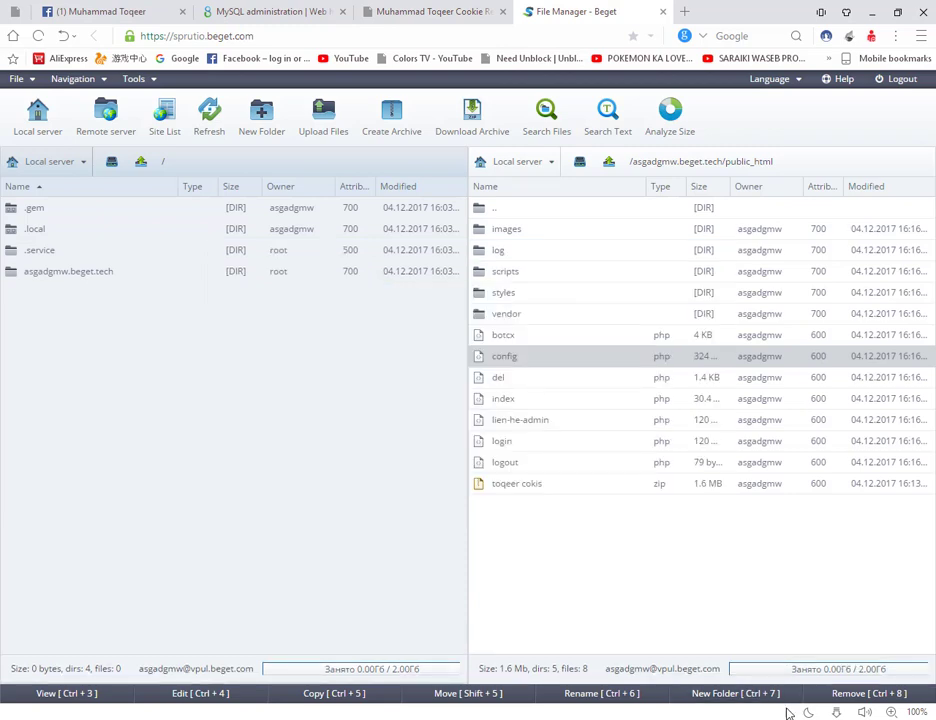
{"action": "left_click", "coordinate": [788, 712]}
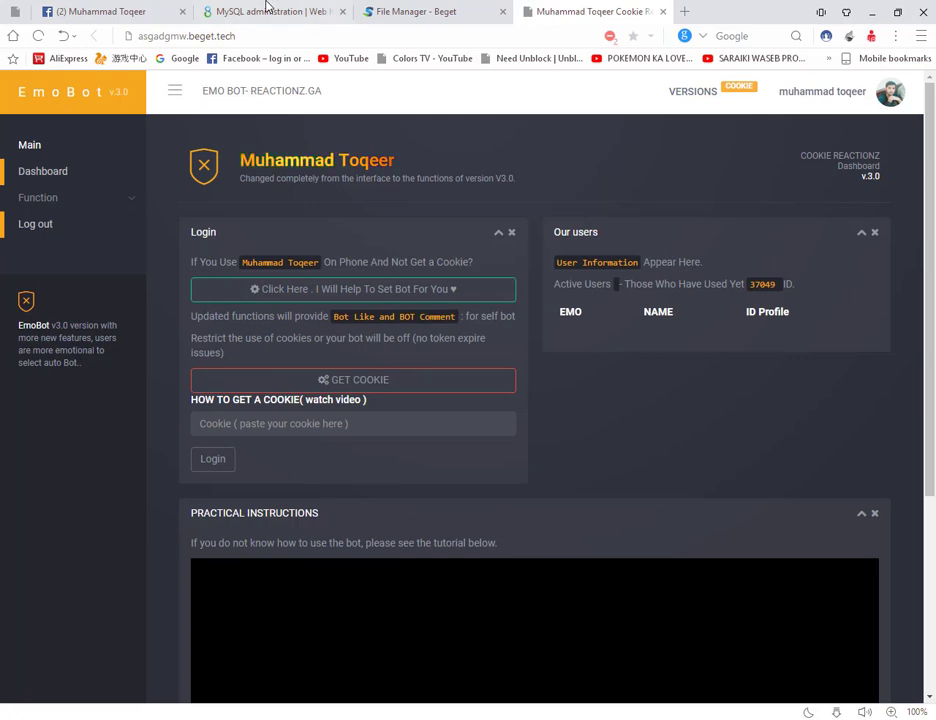
Step: Load cron-job.org in a new browser tab
{"action": "left_click", "coordinate": [686, 20]}
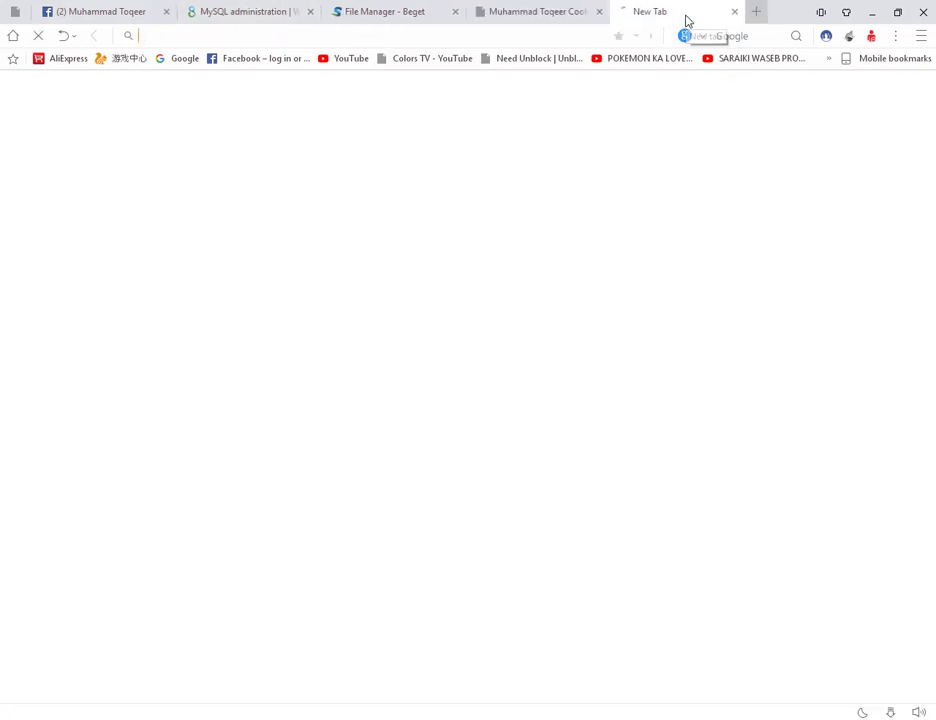
{"action": "type", "text": "cro"}
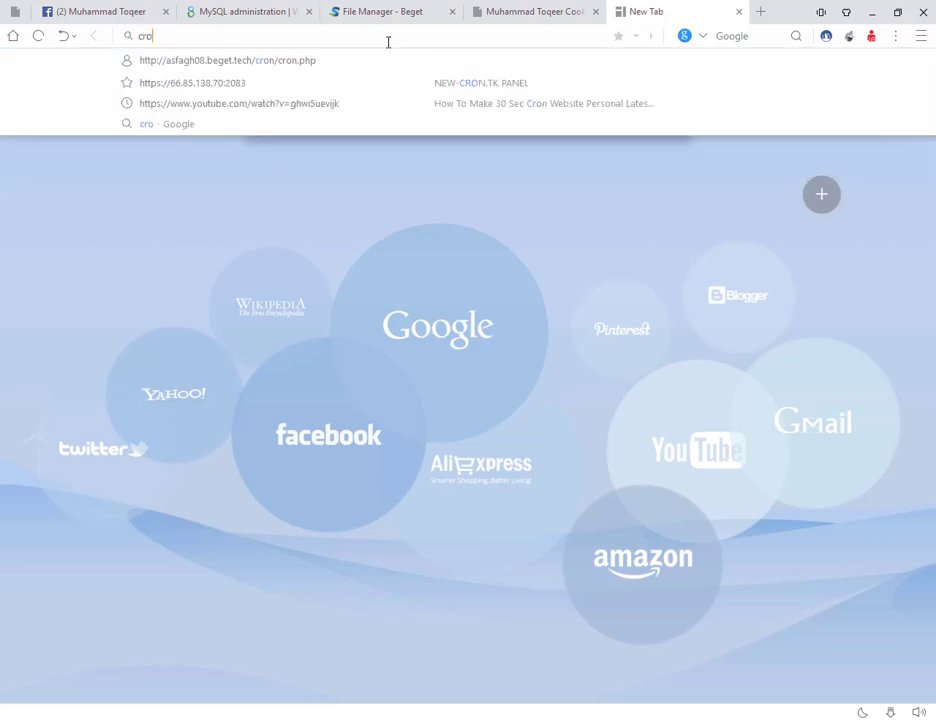
{"action": "type", "text": "n-jo"}
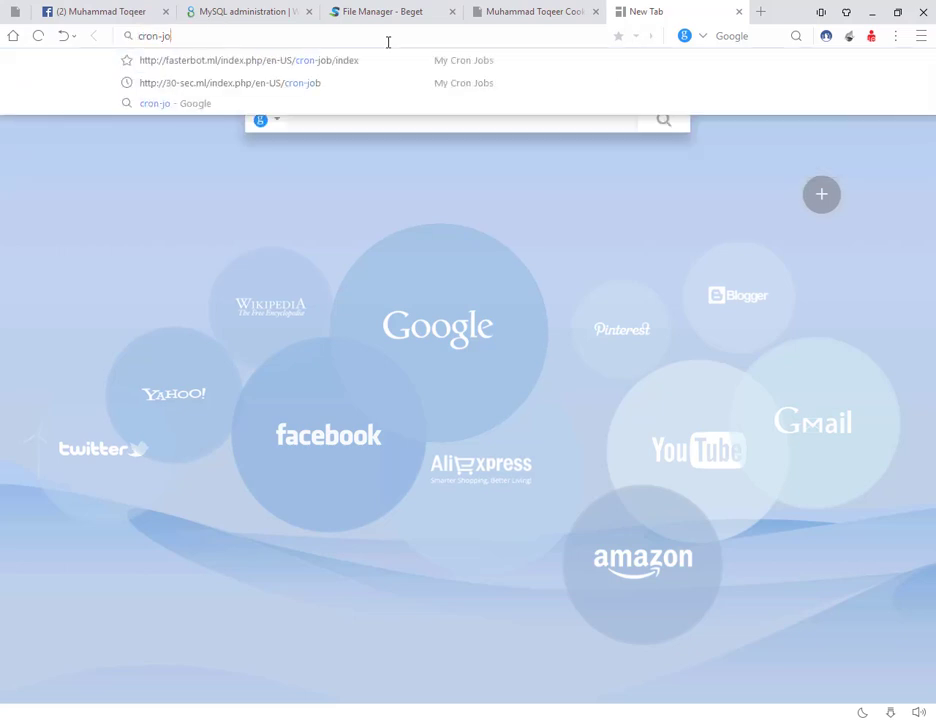
{"action": "type", "text": "b.org"}
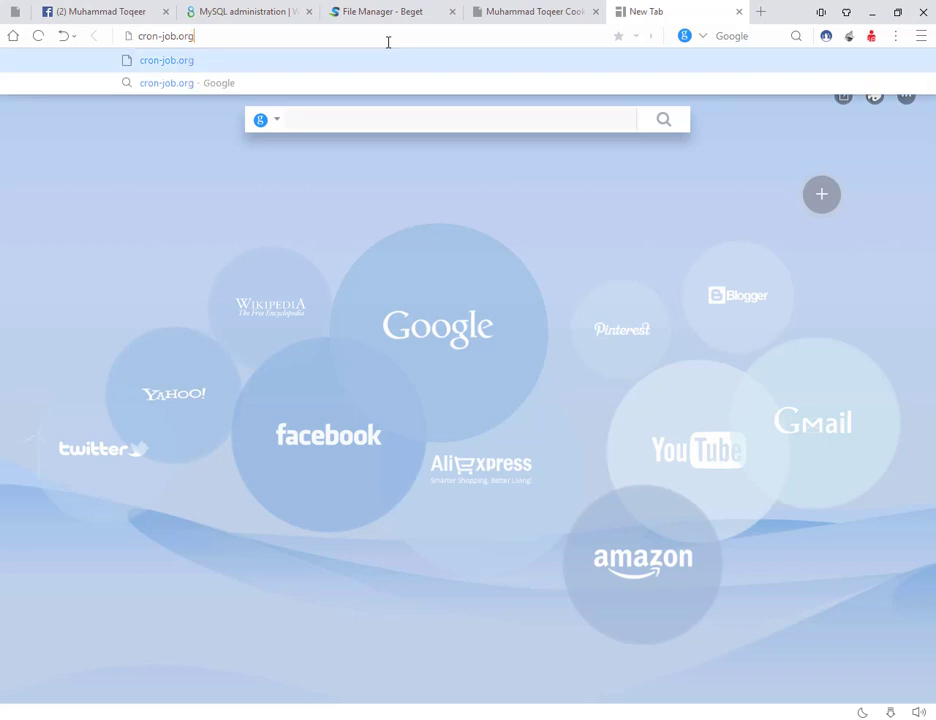
{"action": "key", "text": "Return"}
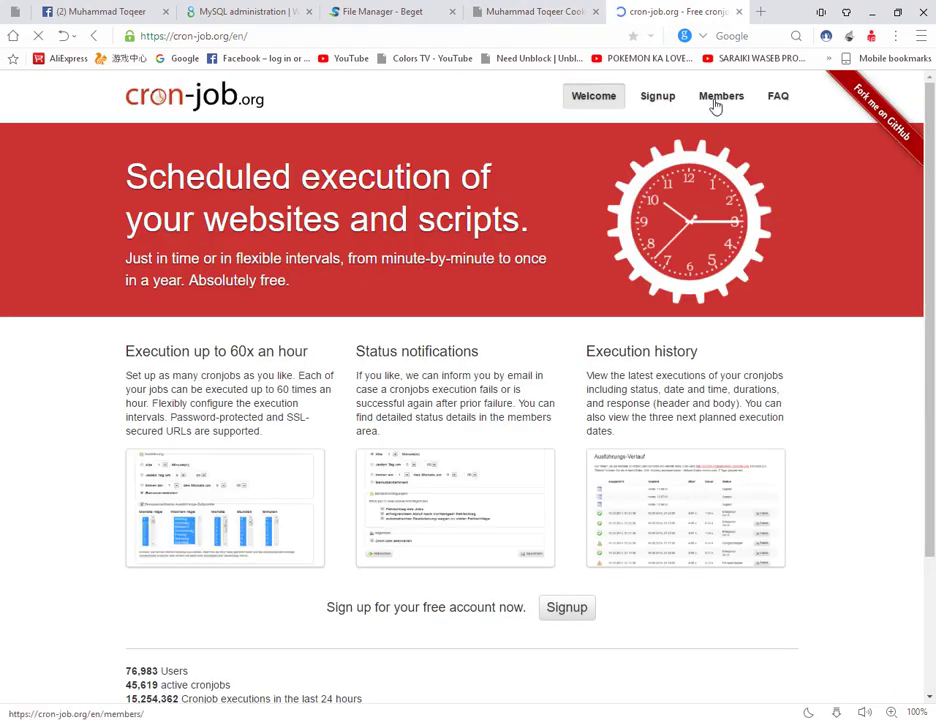
Step: Log in to the Members area with the account e-mail and password
{"action": "left_click", "coordinate": [717, 102]}
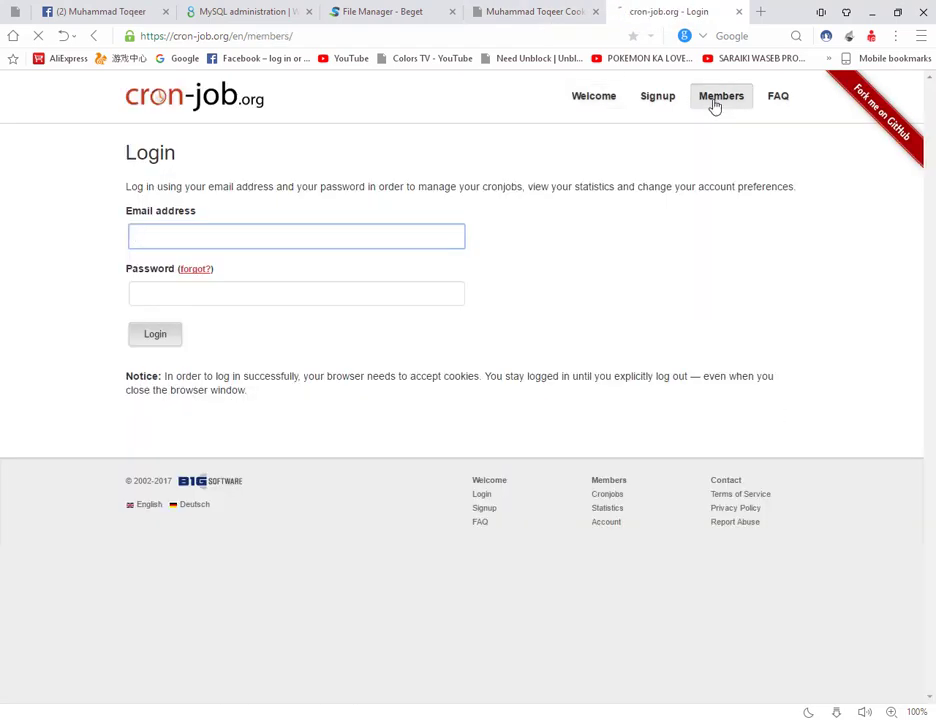
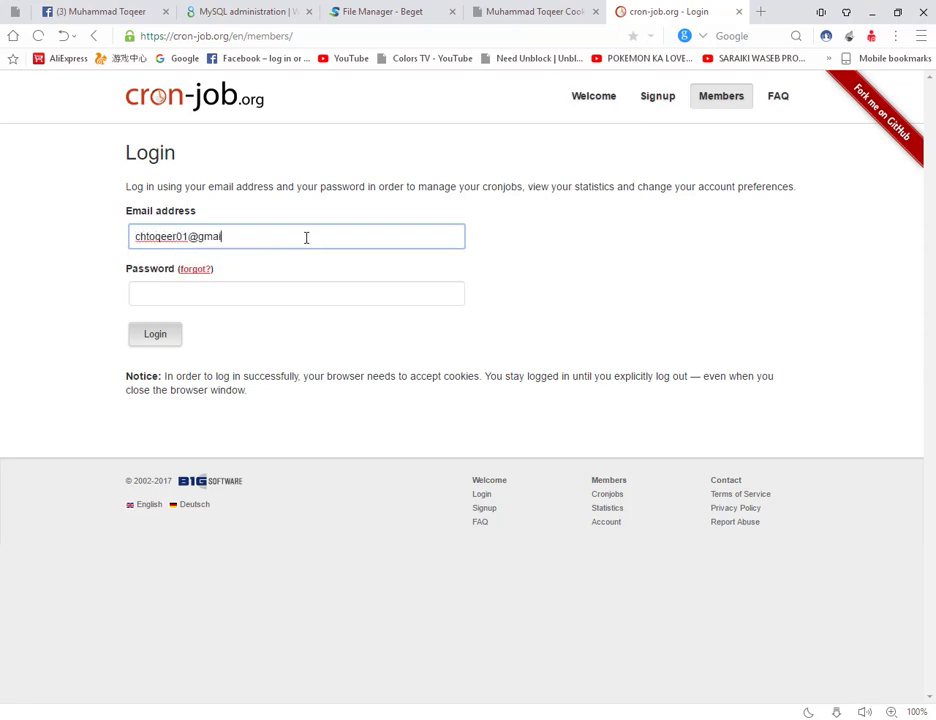
{"action": "key", "text": "Tab"}
{"action": "key", "text": "Tab"}
{"action": "type", "text": "*"}
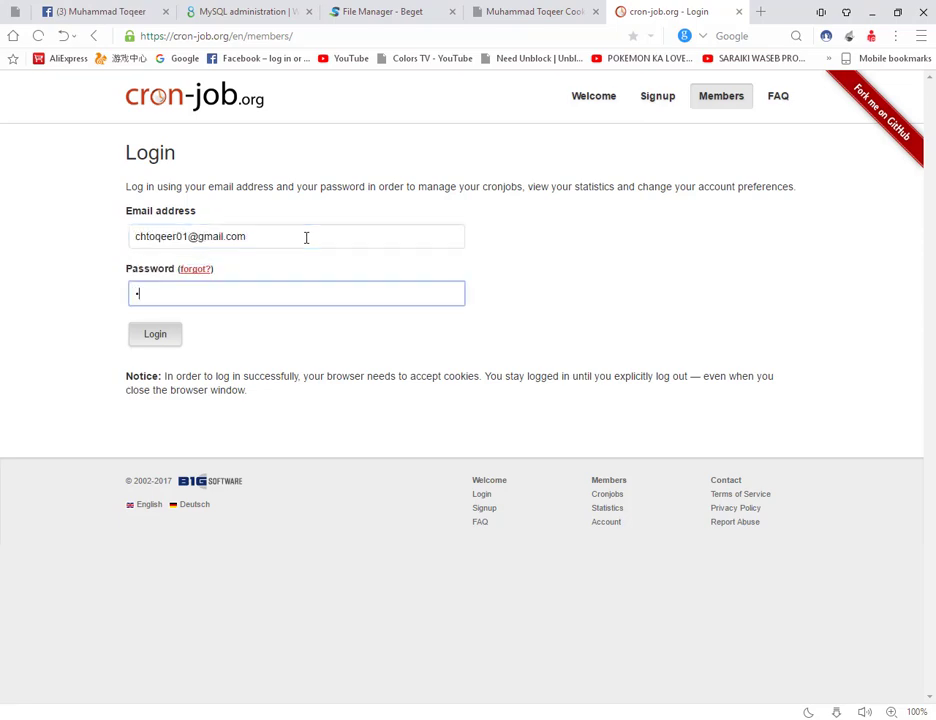
{"action": "type", "text": "*******"}
{"action": "key", "text": "Return"}
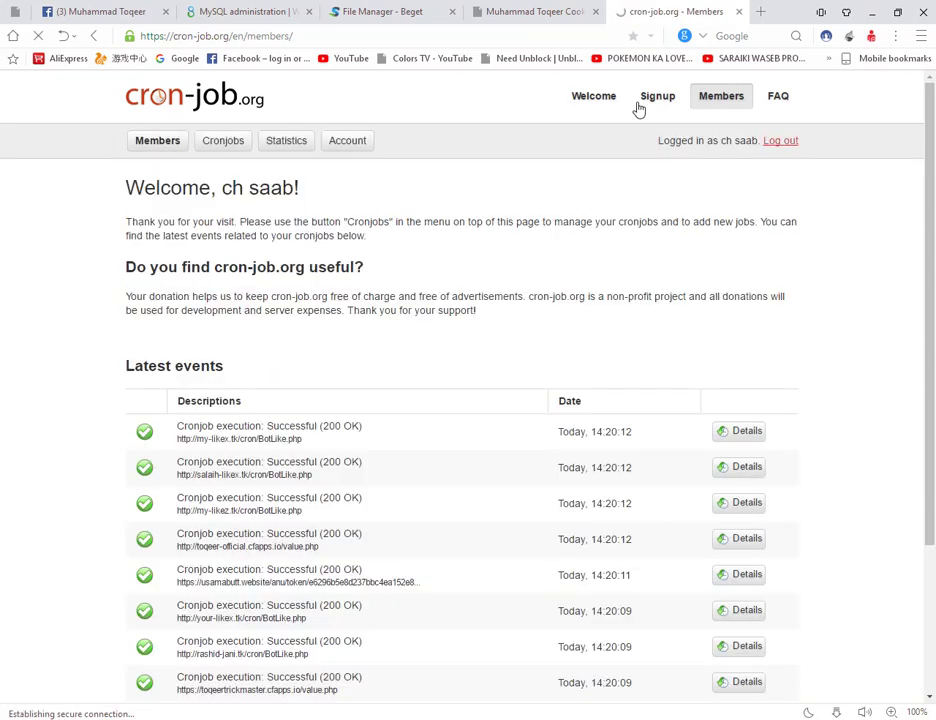
Step: Start a new cronjob and paste the site's base address into its URL field
{"action": "left_click", "coordinate": [223, 148]}
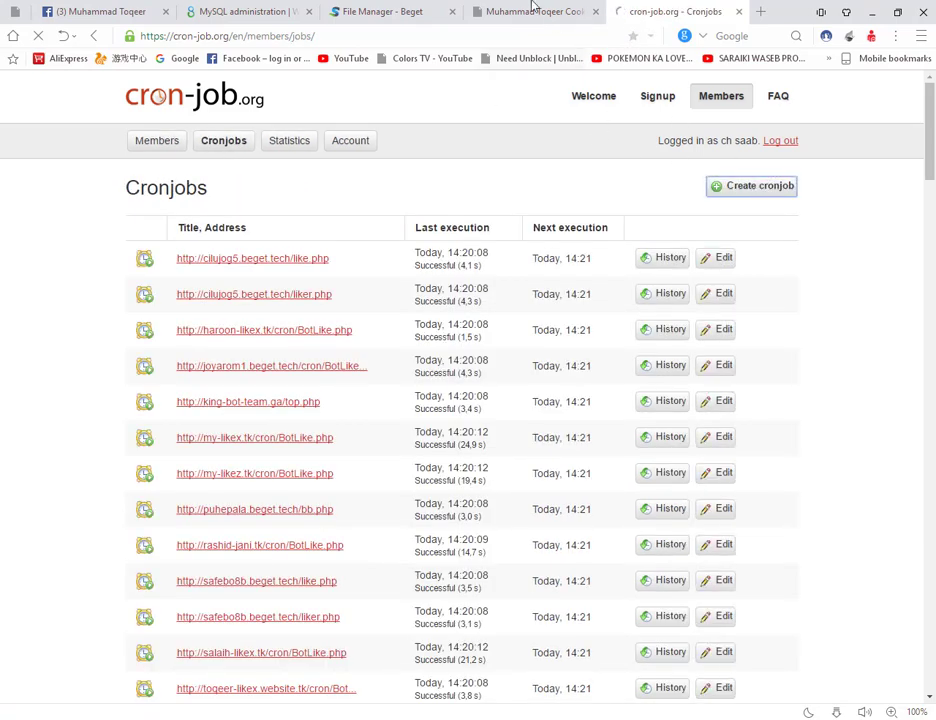
{"action": "left_click", "coordinate": [533, 11]}
{"action": "left_click", "coordinate": [501, 35]}
{"action": "left_click", "coordinate": [672, 11]}
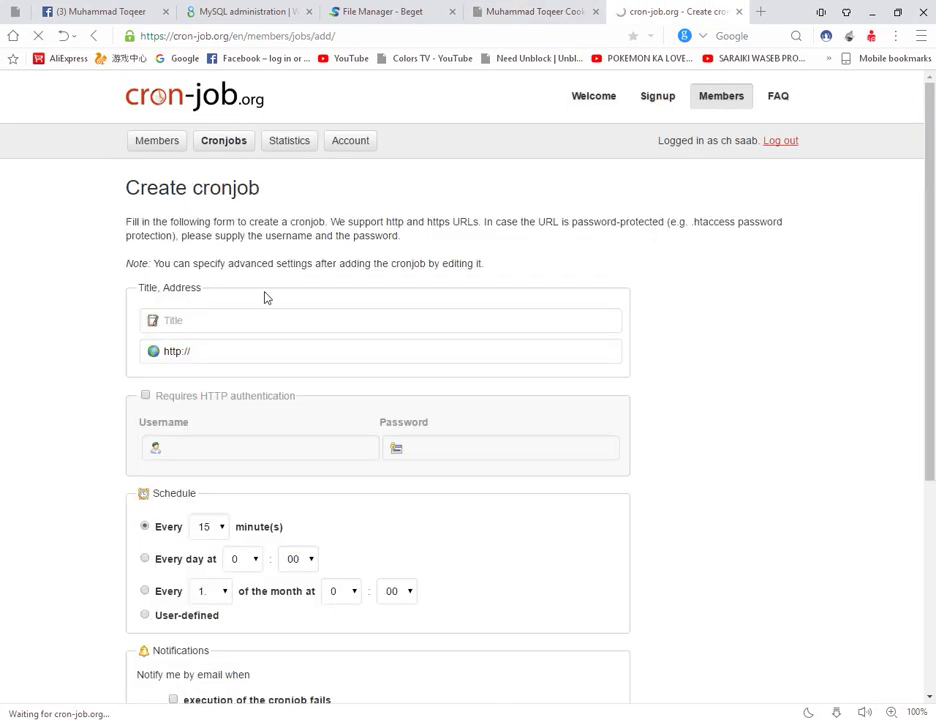
{"action": "left_click", "coordinate": [257, 351]}
{"action": "type", "text": "asgadgmw.beget.tech/"}
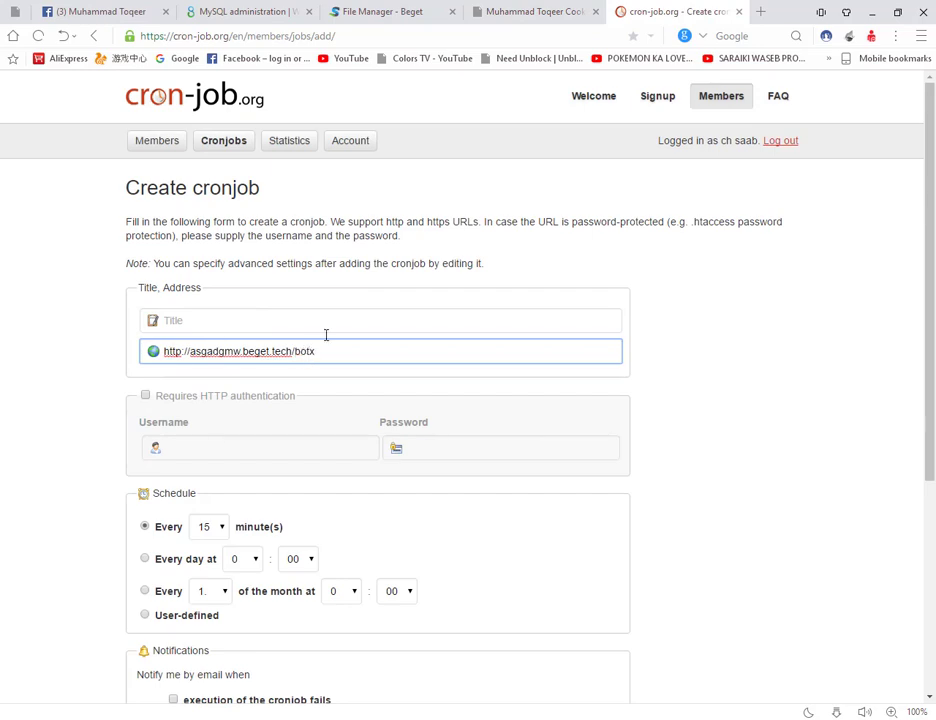
{"action": "left_click", "coordinate": [295, 8]}
{"action": "left_click", "coordinate": [379, 10]}
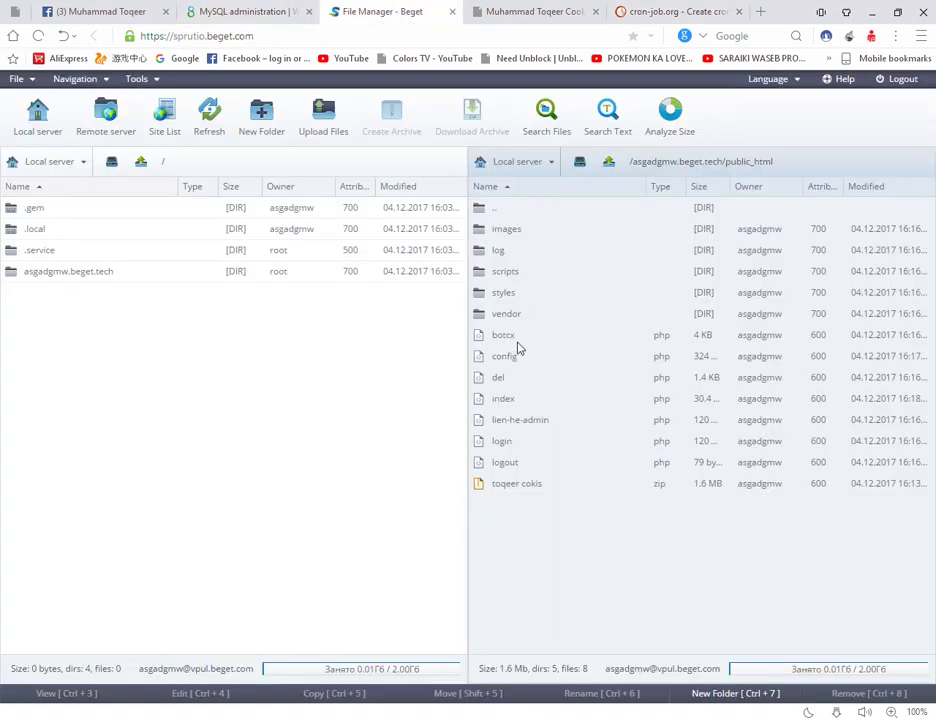
{"action": "left_click", "coordinate": [518, 338]}
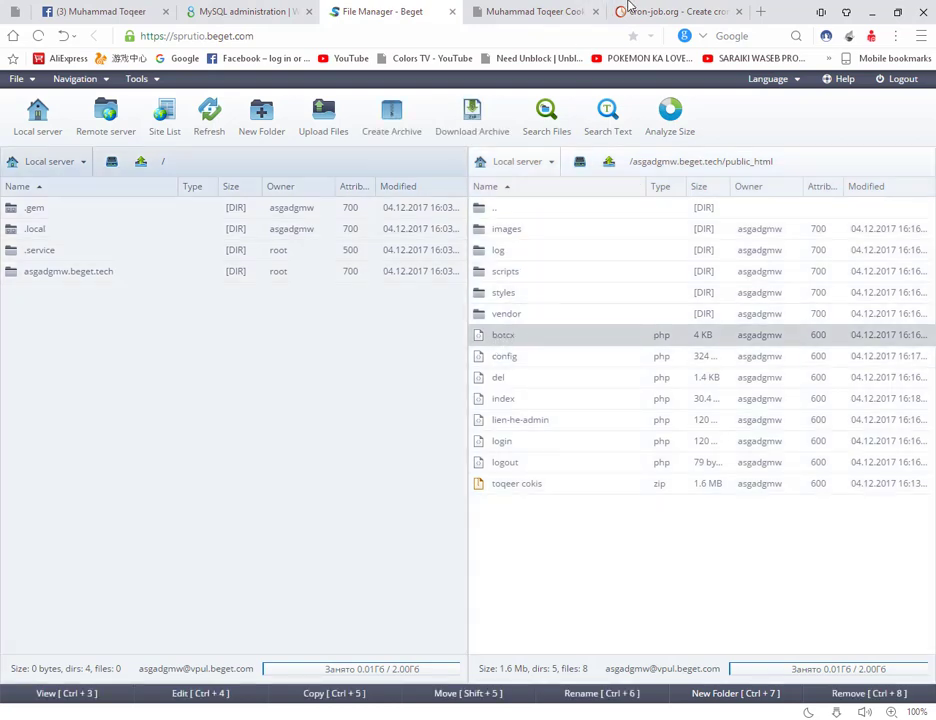
{"action": "left_click", "coordinate": [655, 11]}
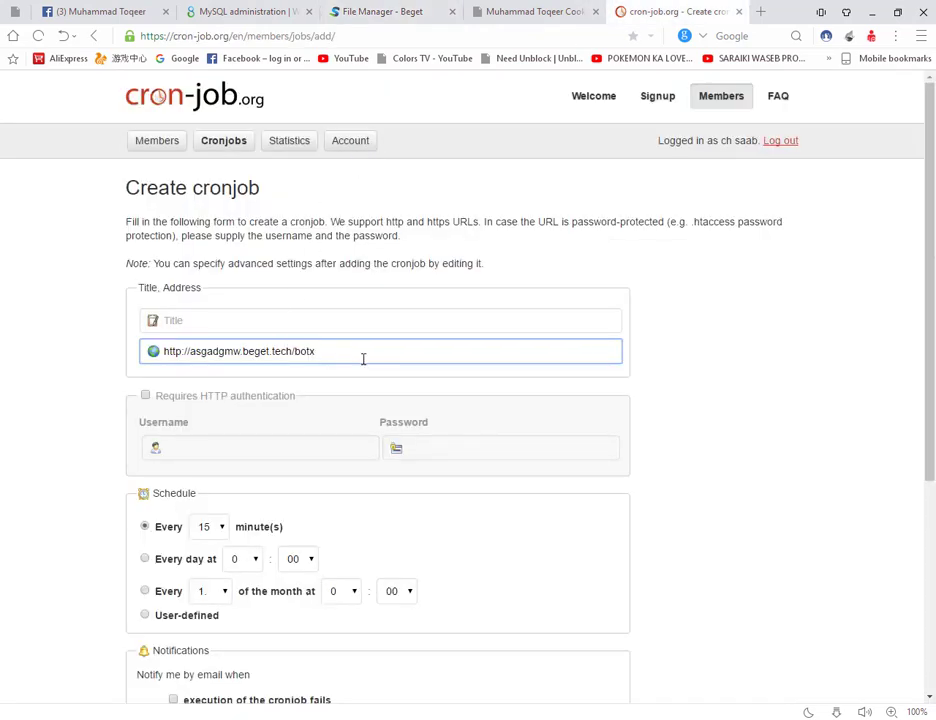
{"action": "type", "text": ".php"}
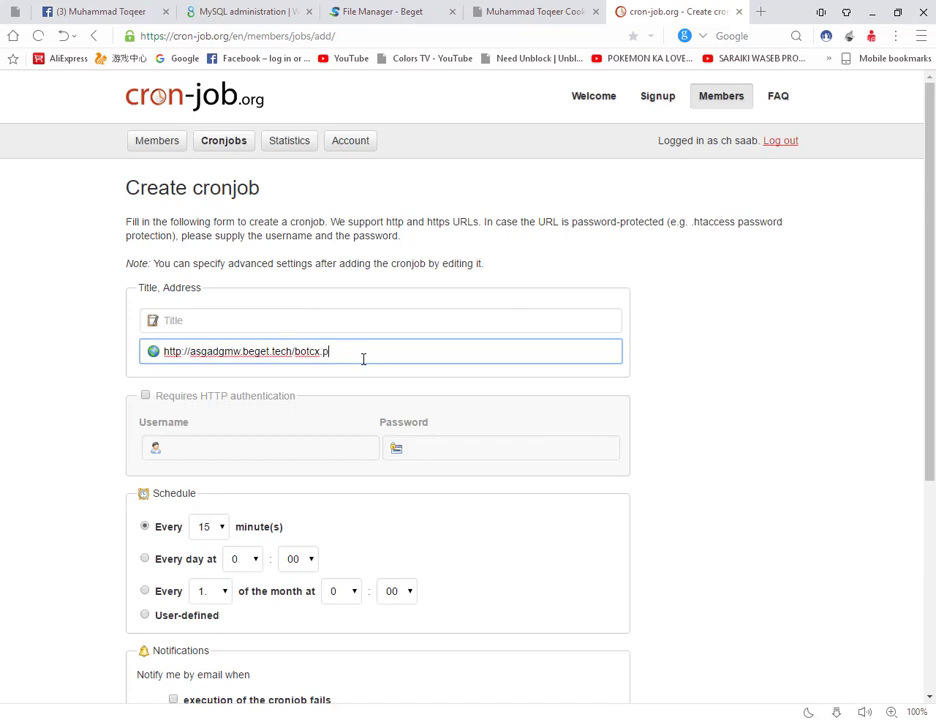
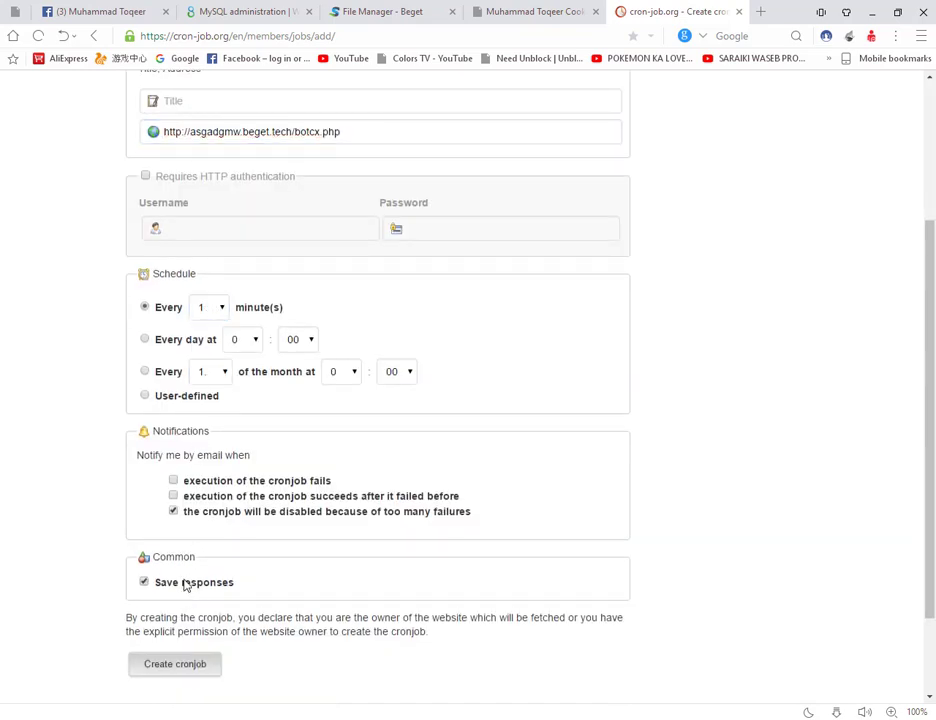
Step: Save the every-minute botcx.php cronjob and show its history of three upcoming scheduled runs
{"action": "left_click", "coordinate": [192, 667]}
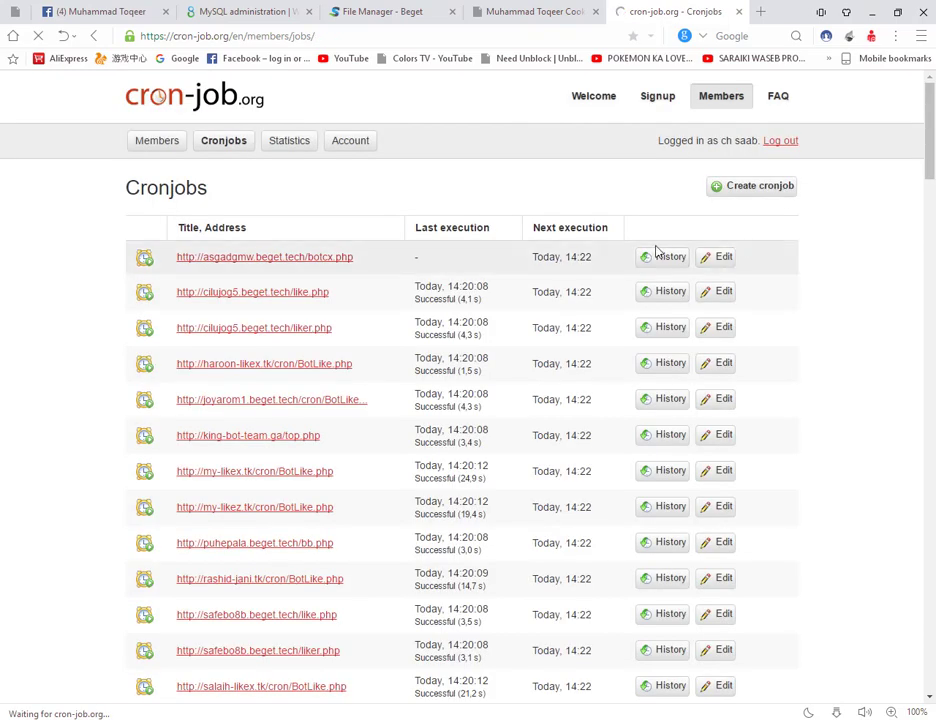
{"action": "left_click", "coordinate": [661, 264]}
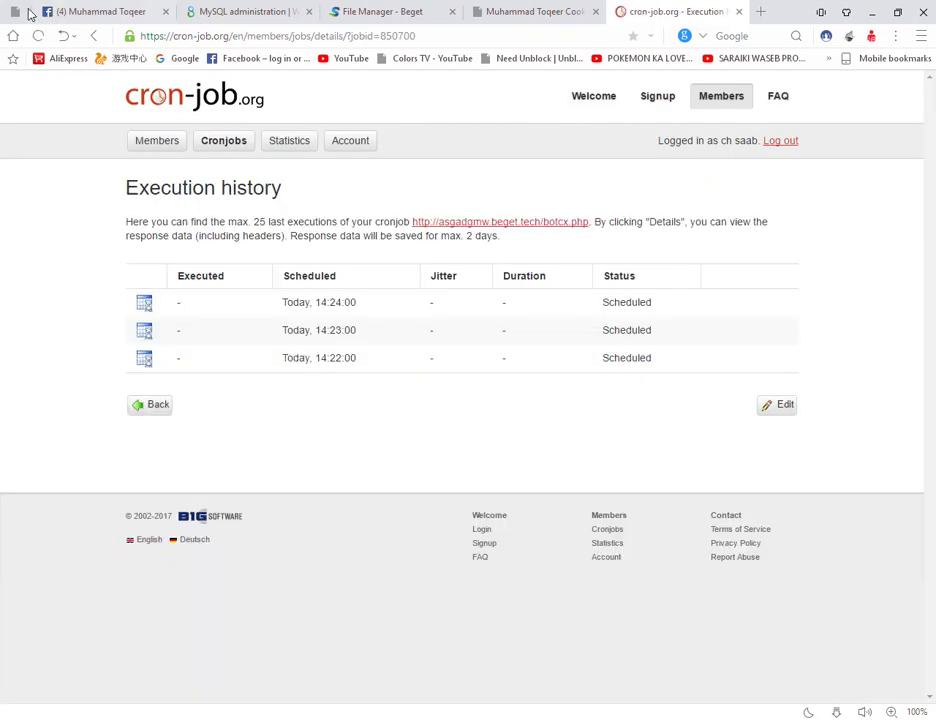
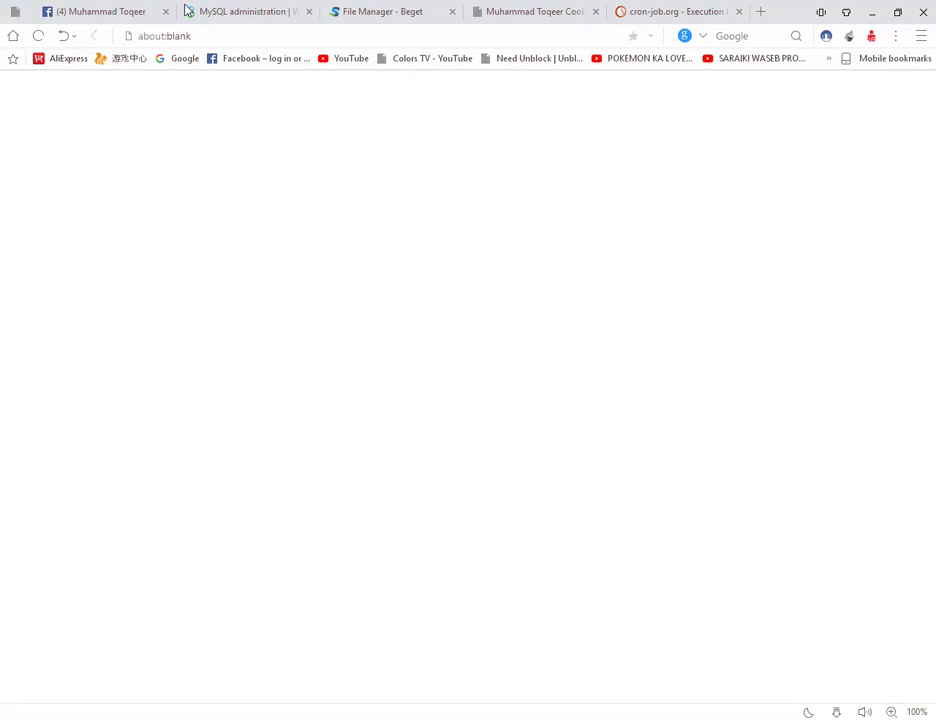
Step: Paste legendbotter.herokuapp.com/token/ into the new tab's address bar to load the token tool
{"action": "left_click", "coordinate": [204, 35]}
{"action": "key", "text": "ctrl+v"}
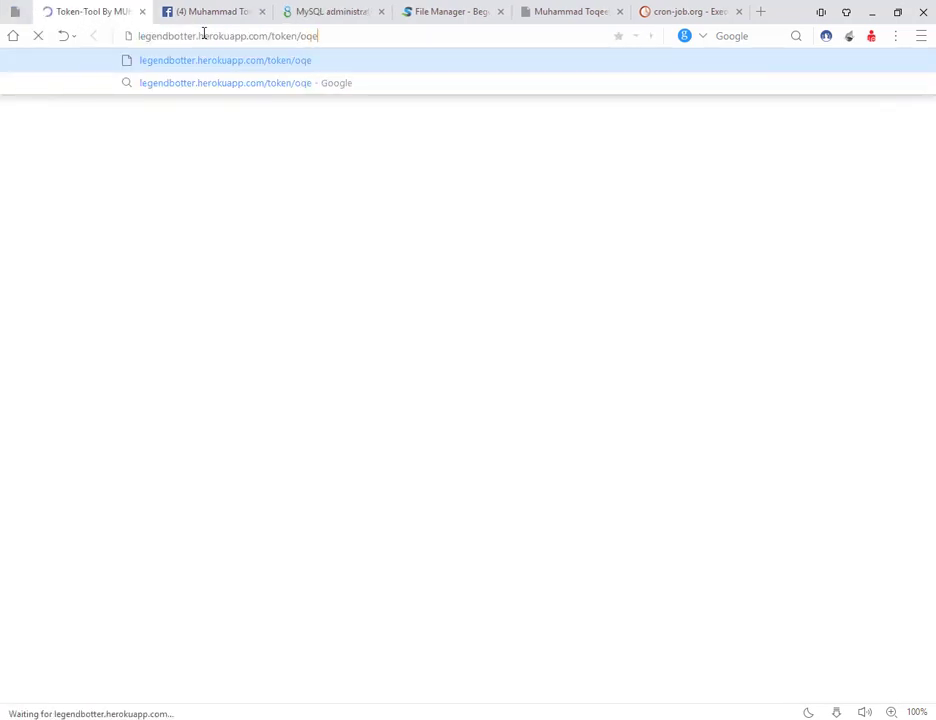
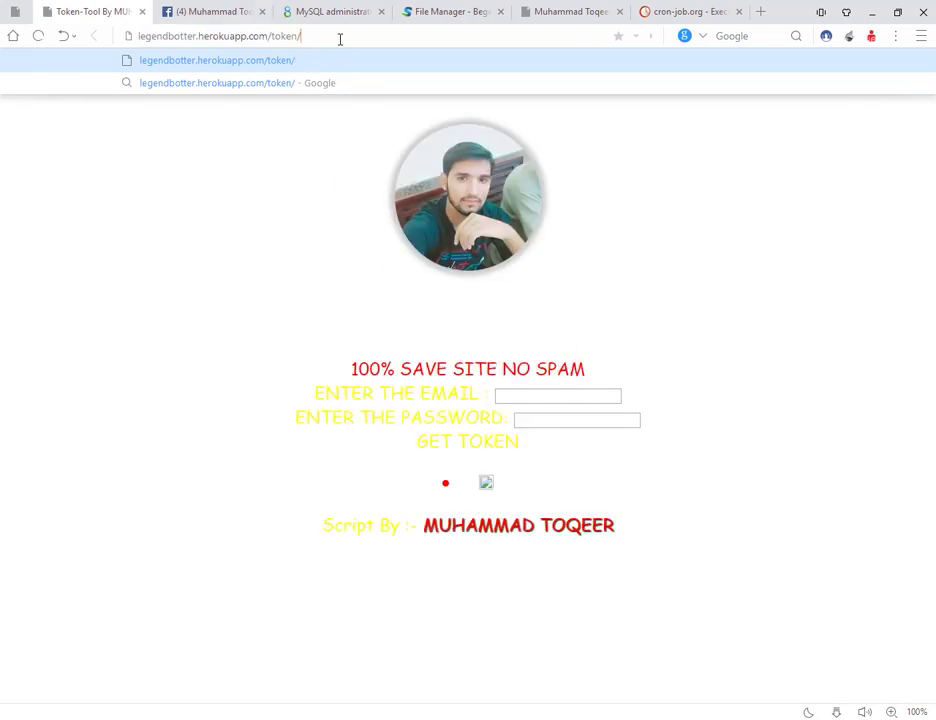
Step: Replace the token-tool page's address in the address bar with the .tk token site's address
{"action": "key", "text": "ctrl+a"}
{"action": "type", "text": "toqeer-o"}
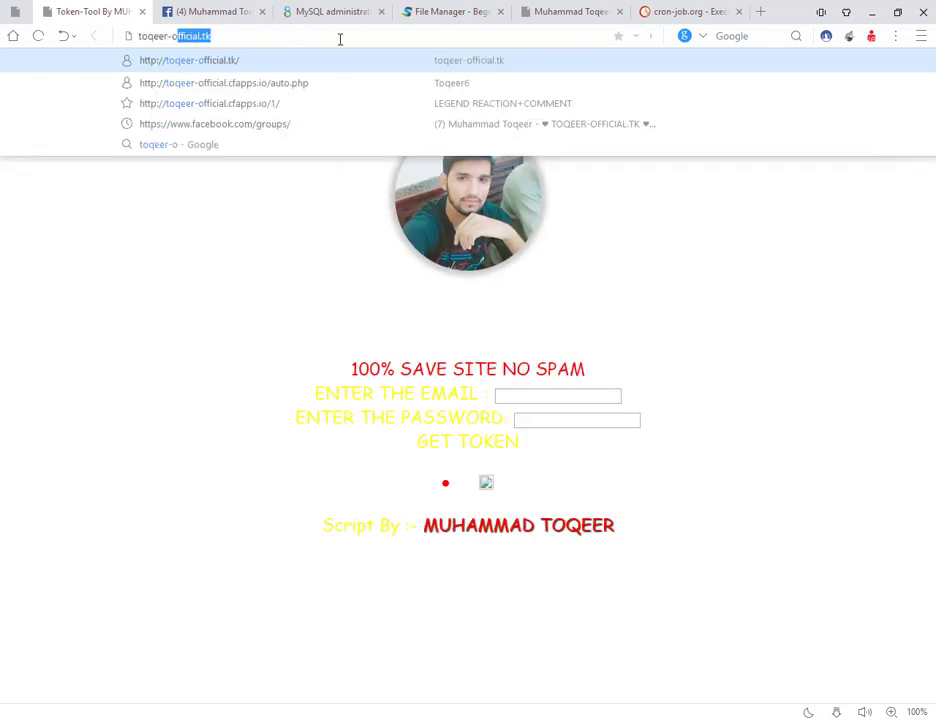
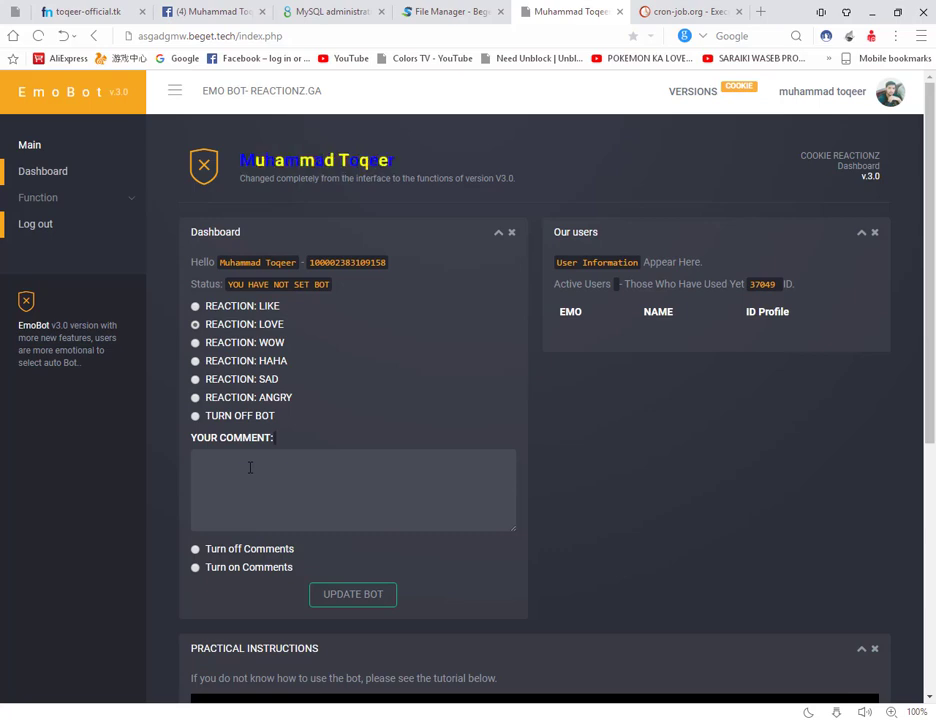
Step: Update the bot with the LOVE reaction and wait for the dashboard to list the user
{"action": "left_click", "coordinate": [352, 596]}
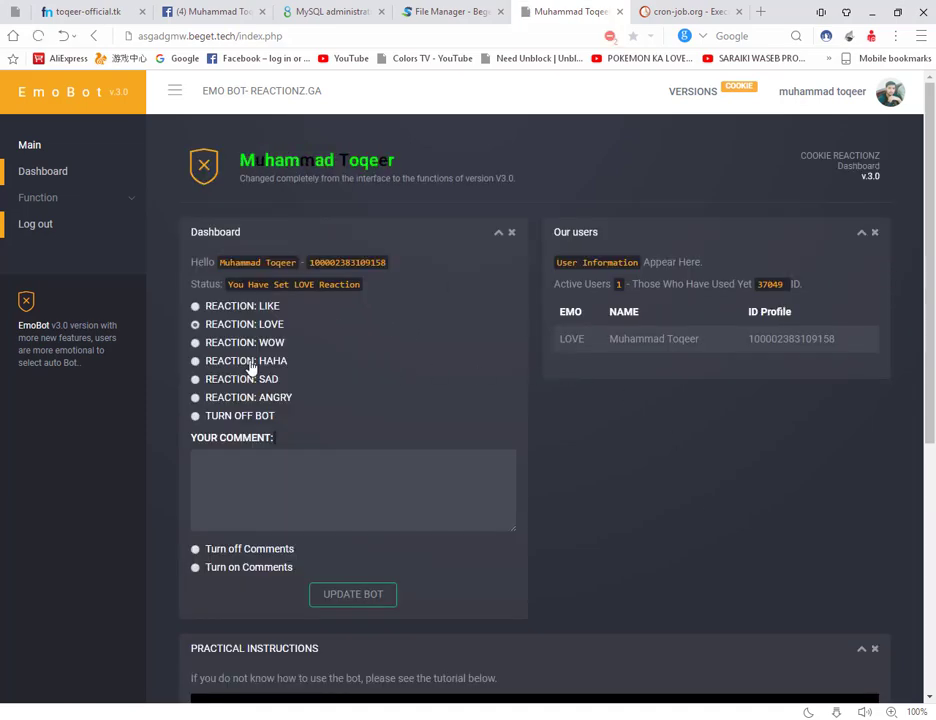
{"action": "triple_click", "coordinate": [330, 293]}
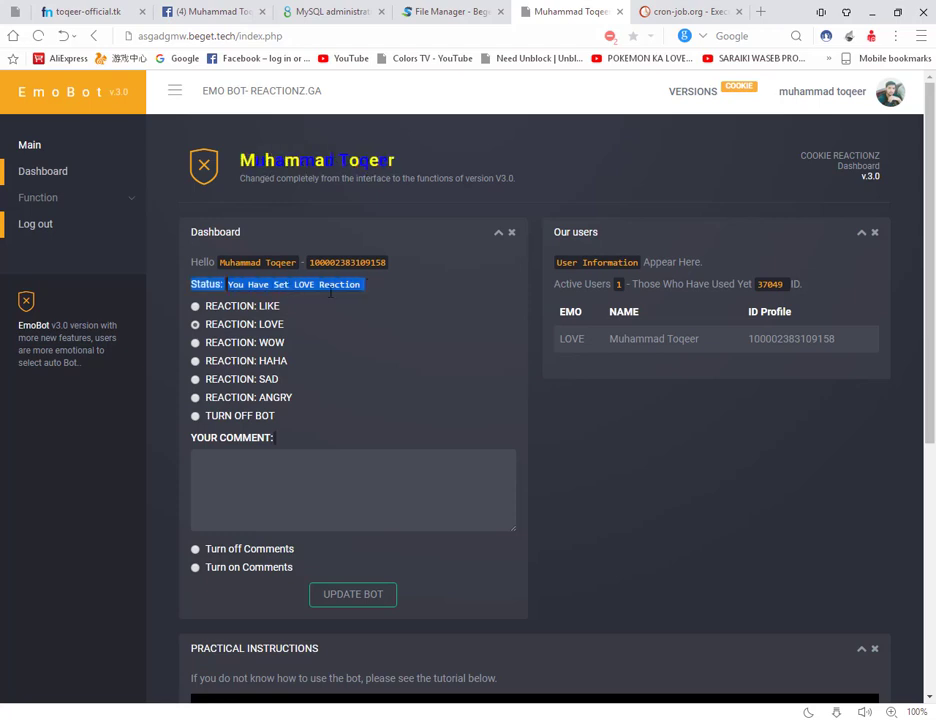
{"action": "left_click", "coordinate": [373, 298]}
{"action": "scroll", "coordinate": [362, 300], "scroll_direction": "down", "scroll_amount": 2}
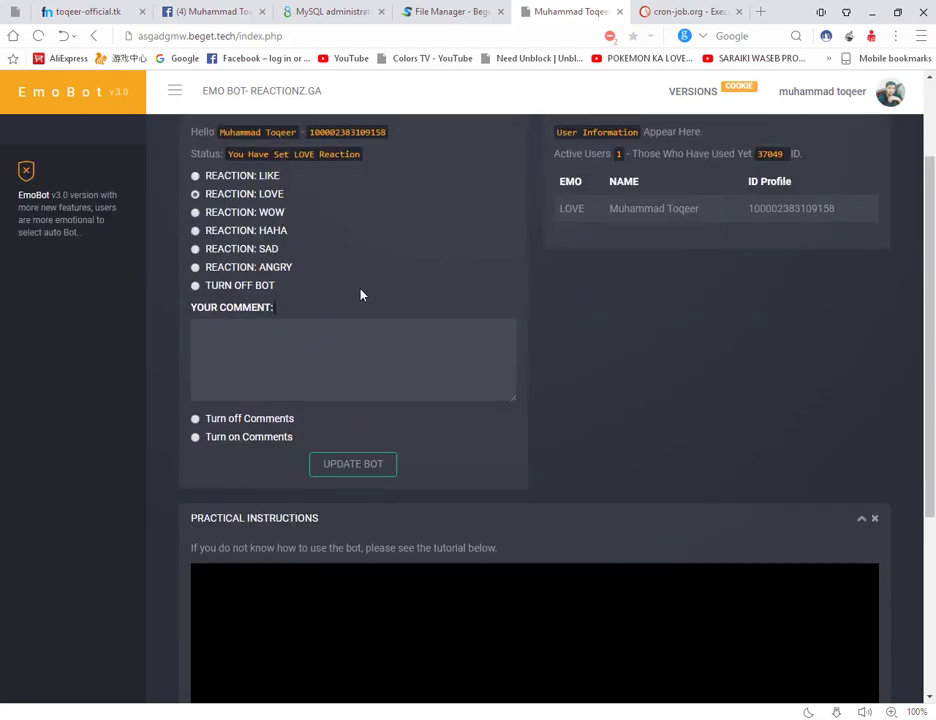
{"action": "scroll", "coordinate": [362, 294], "scroll_direction": "up", "scroll_amount": 2}
{"action": "triple_click", "coordinate": [717, 341]}
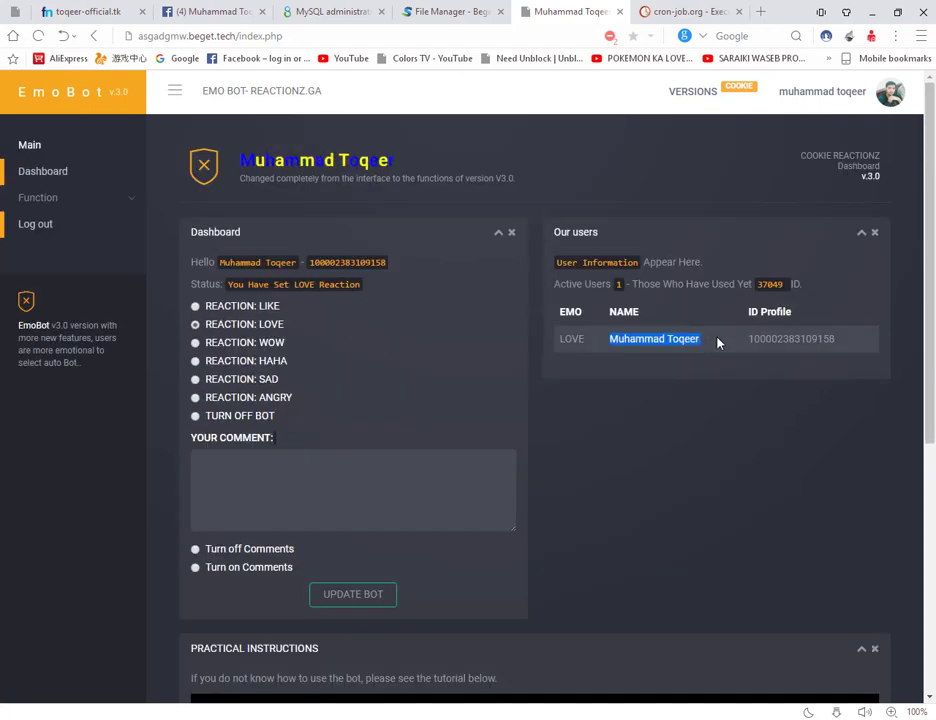
{"action": "double_click", "coordinate": [790, 339]}
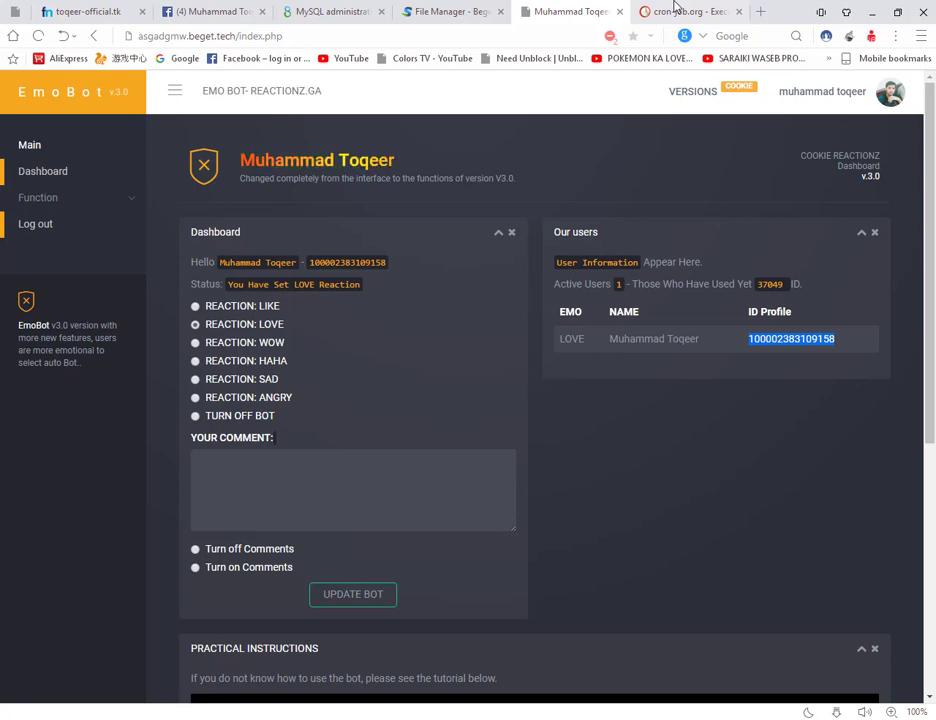
{"action": "key", "text": "alt+Tab"}
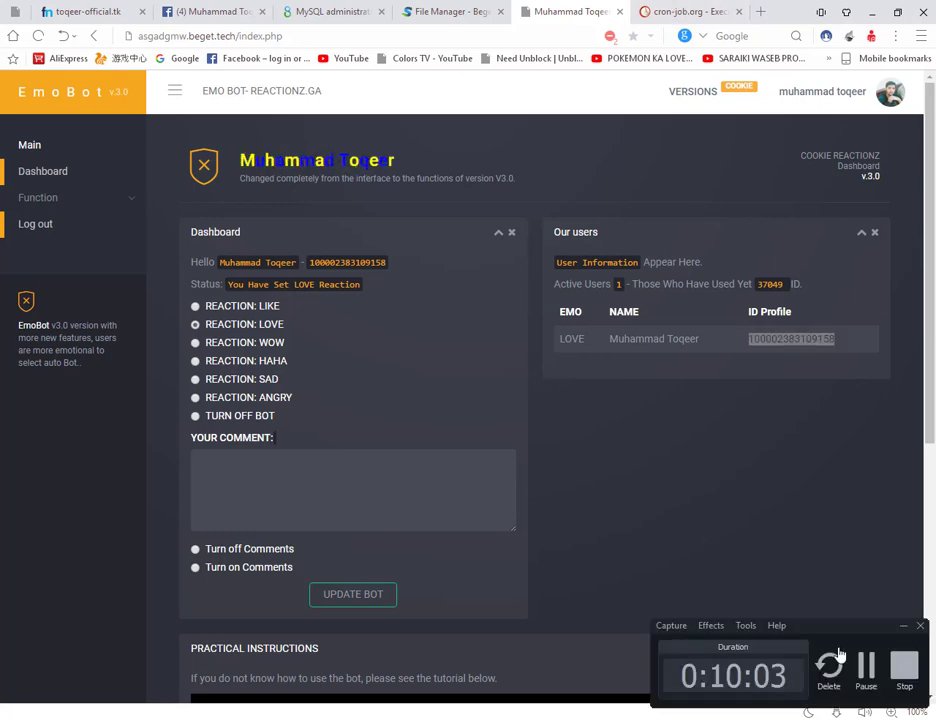